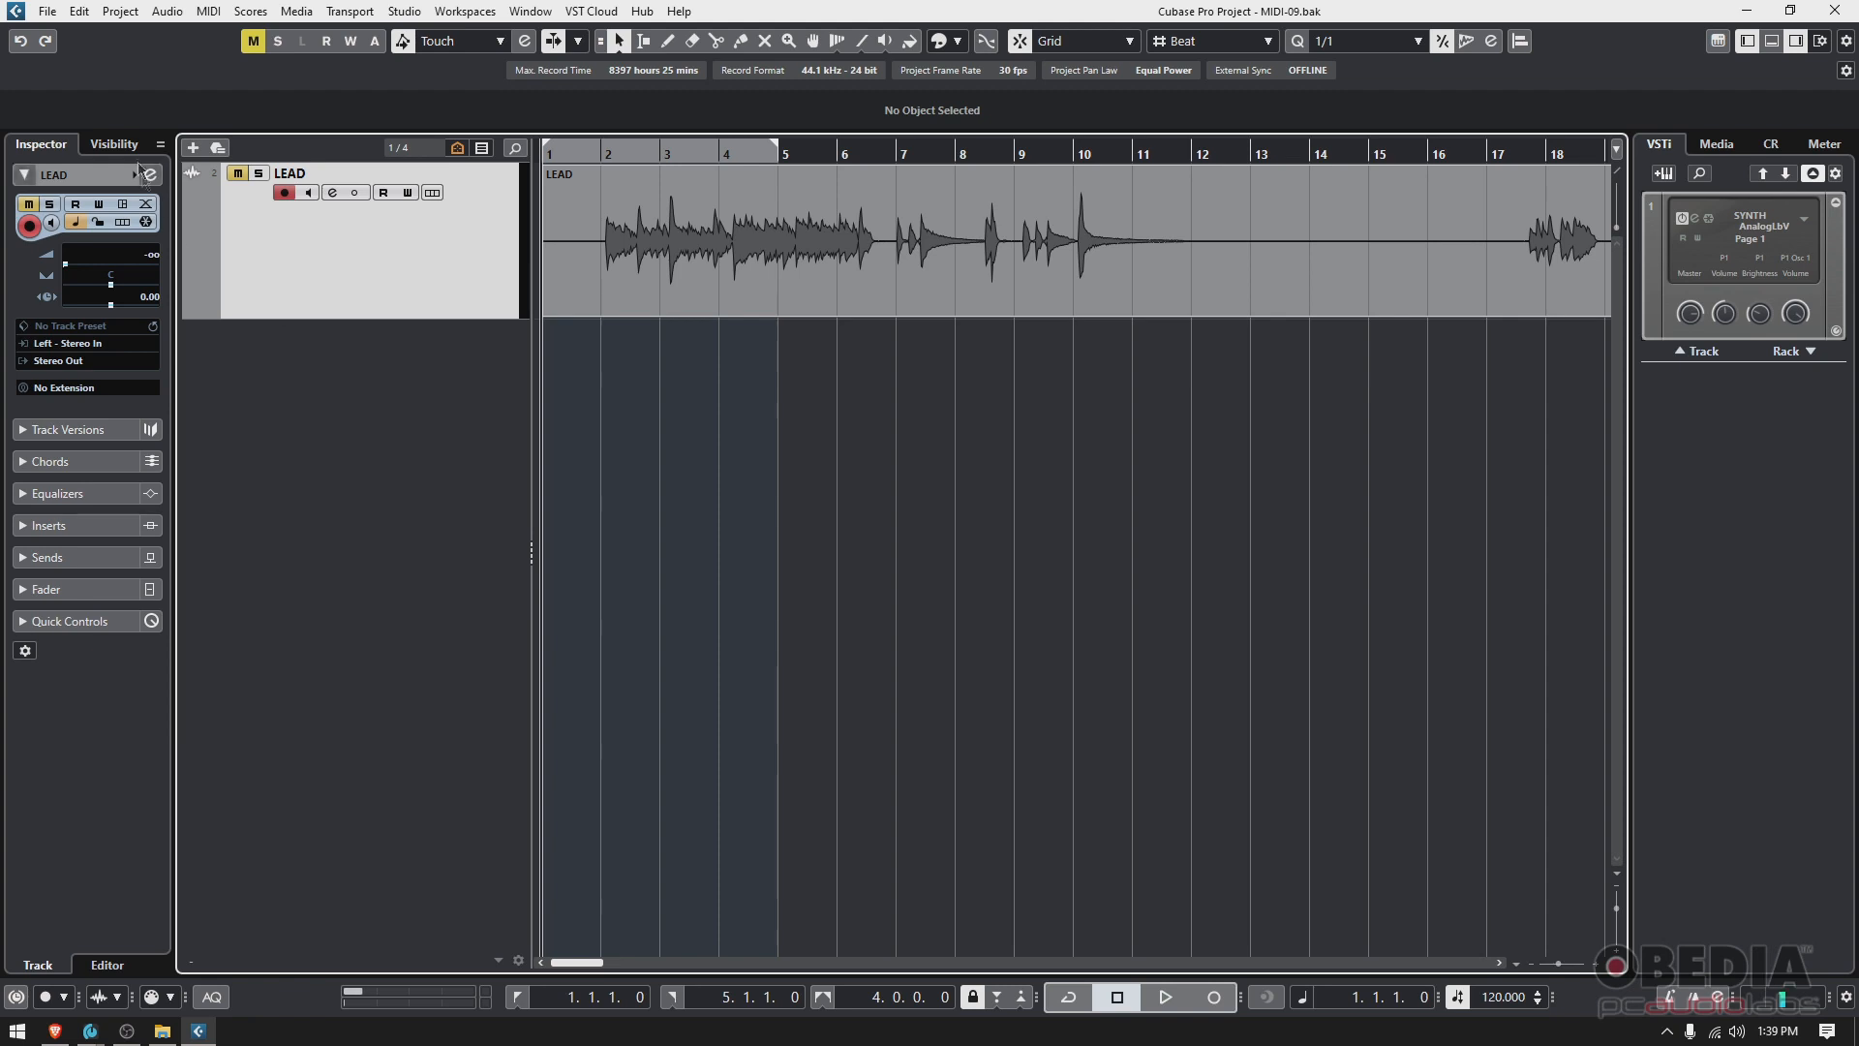
Start importing tracks from another project and open My Guitar Project-09 as the source project
left_click(52, 13)
mouse_move(165, 300)
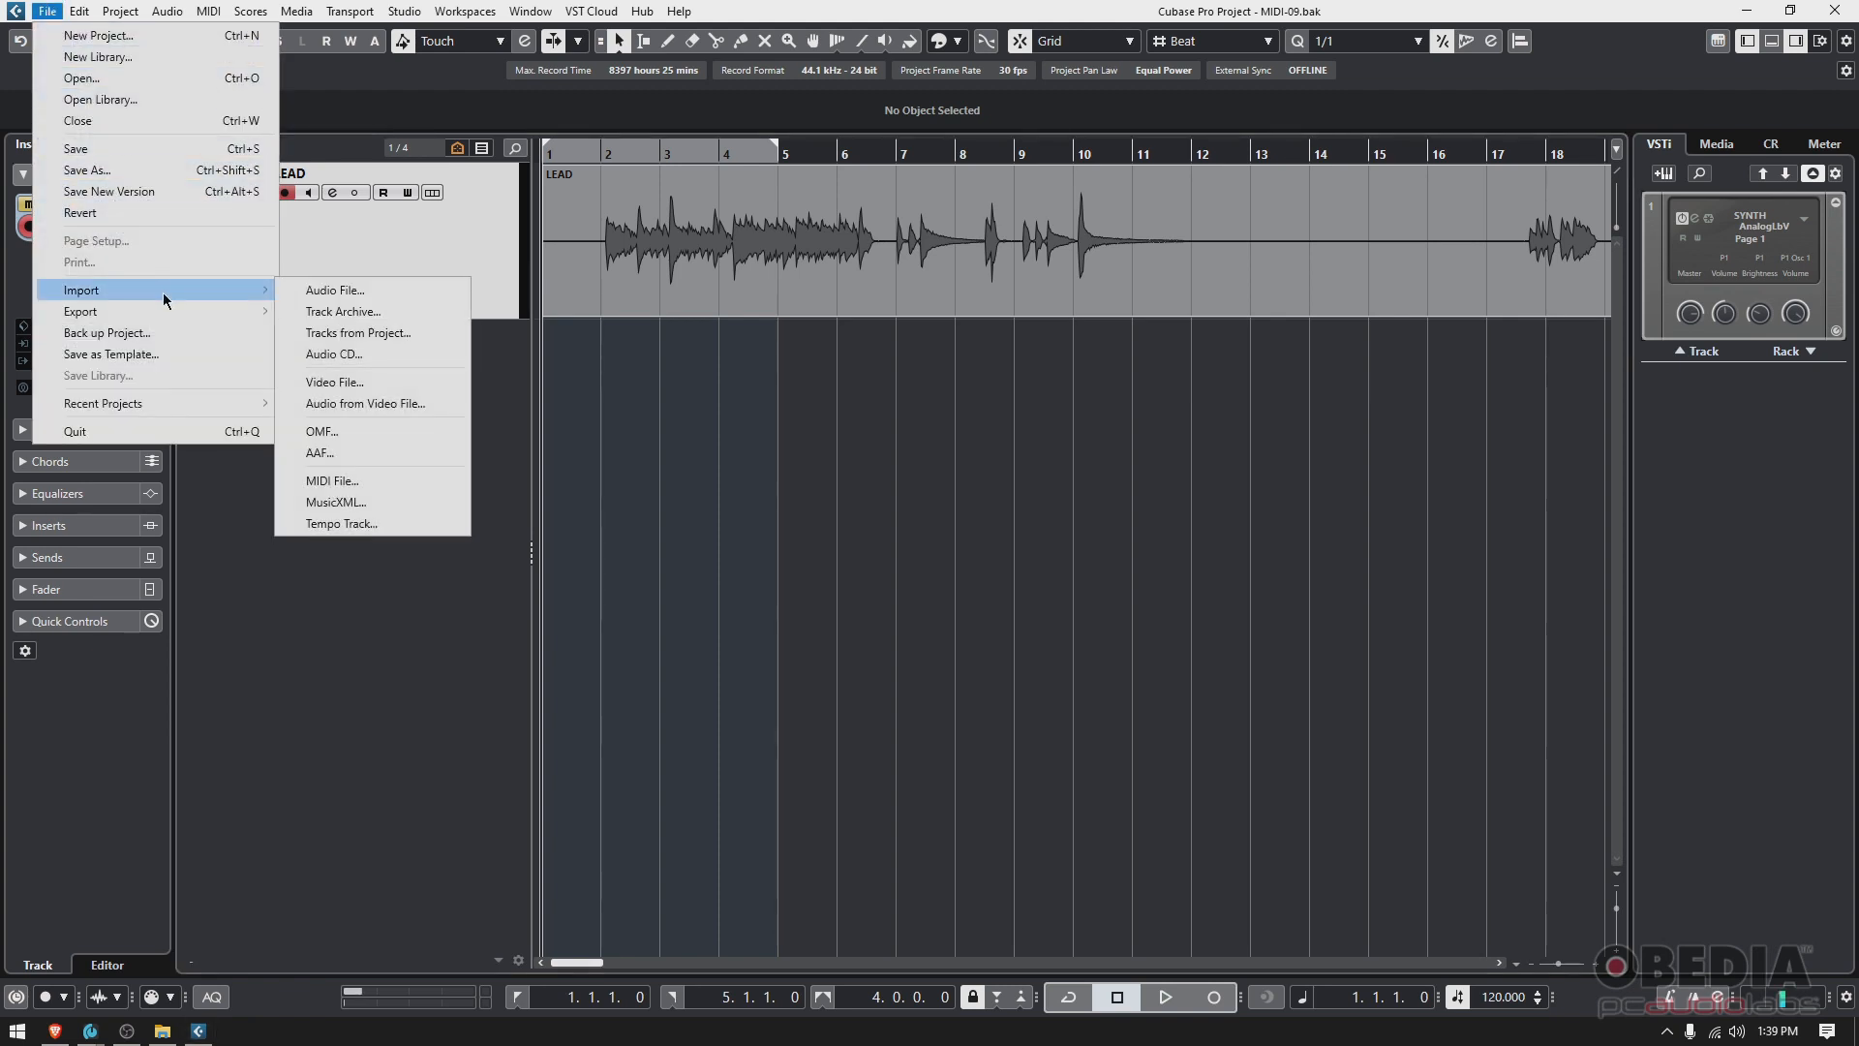
left_click(366, 341)
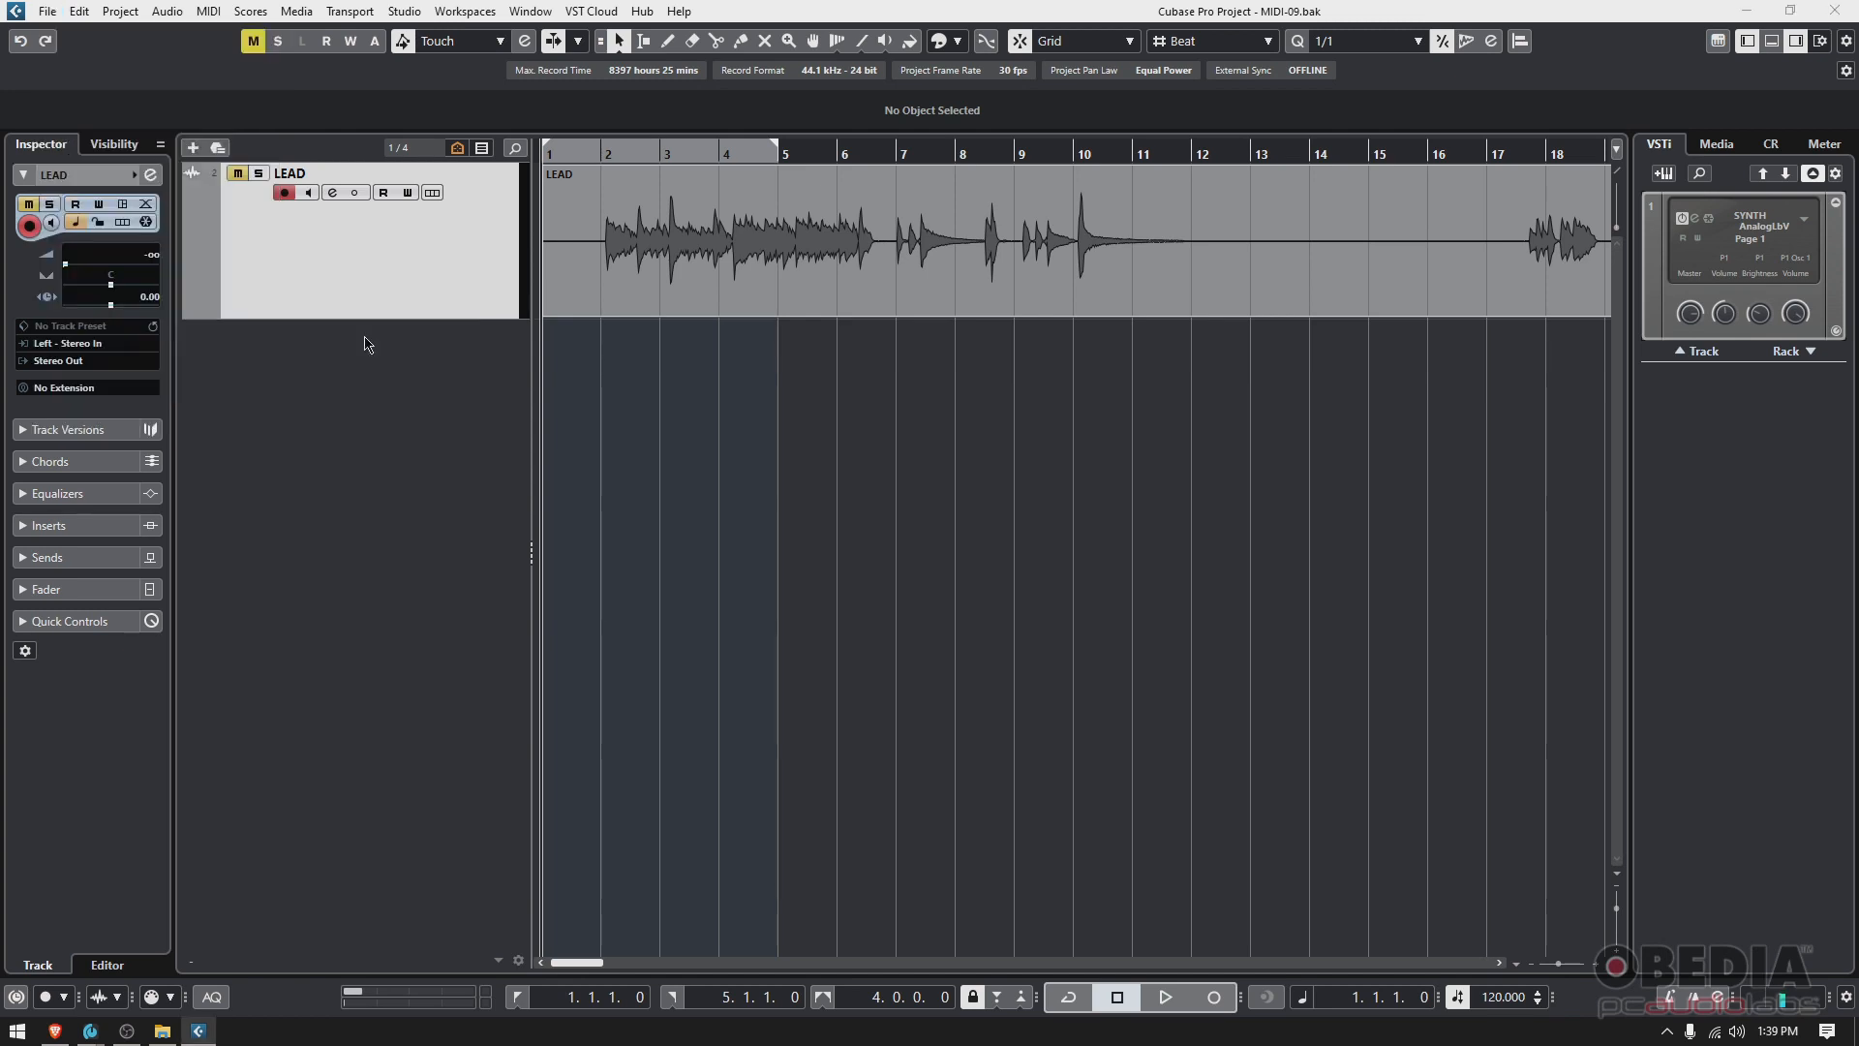
left_click_drag(711, 320, 703, 362)
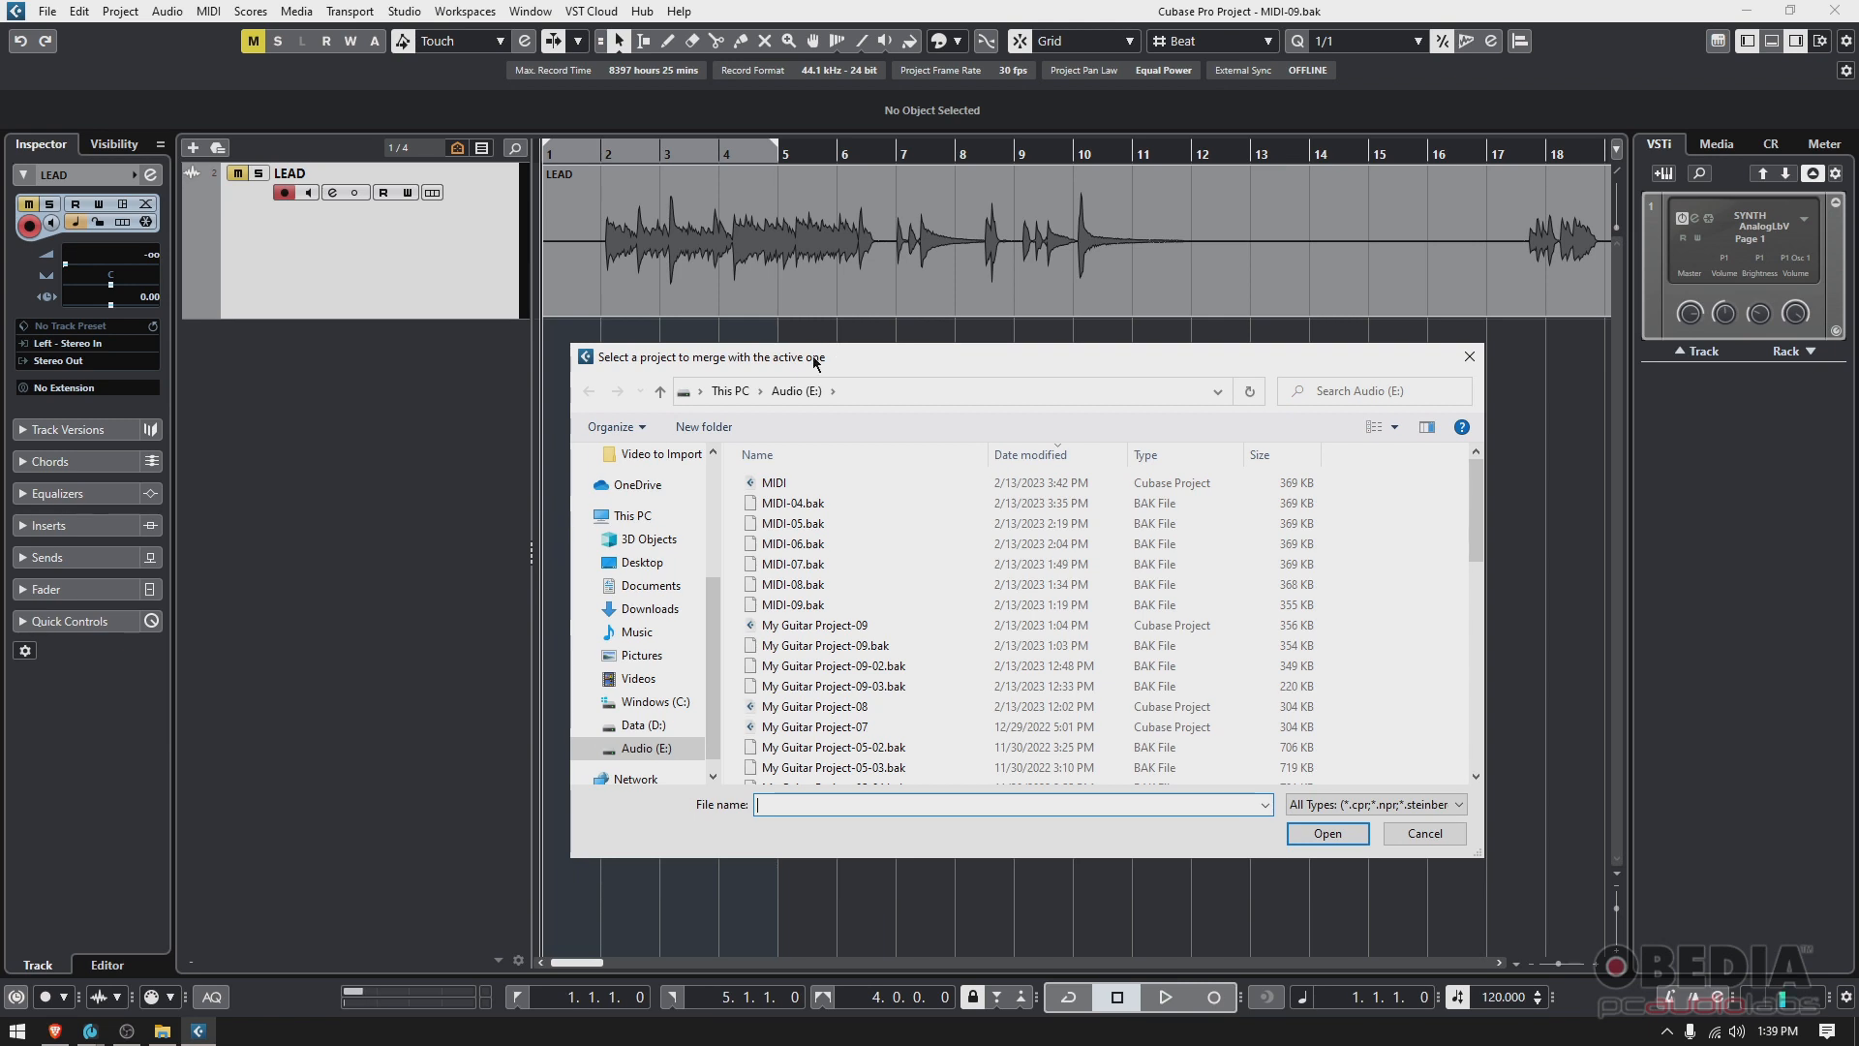
mouse_move(1479, 502)
left_mouse_down()
mouse_move(1478, 615)
mouse_move(1464, 524)
left_mouse_up()
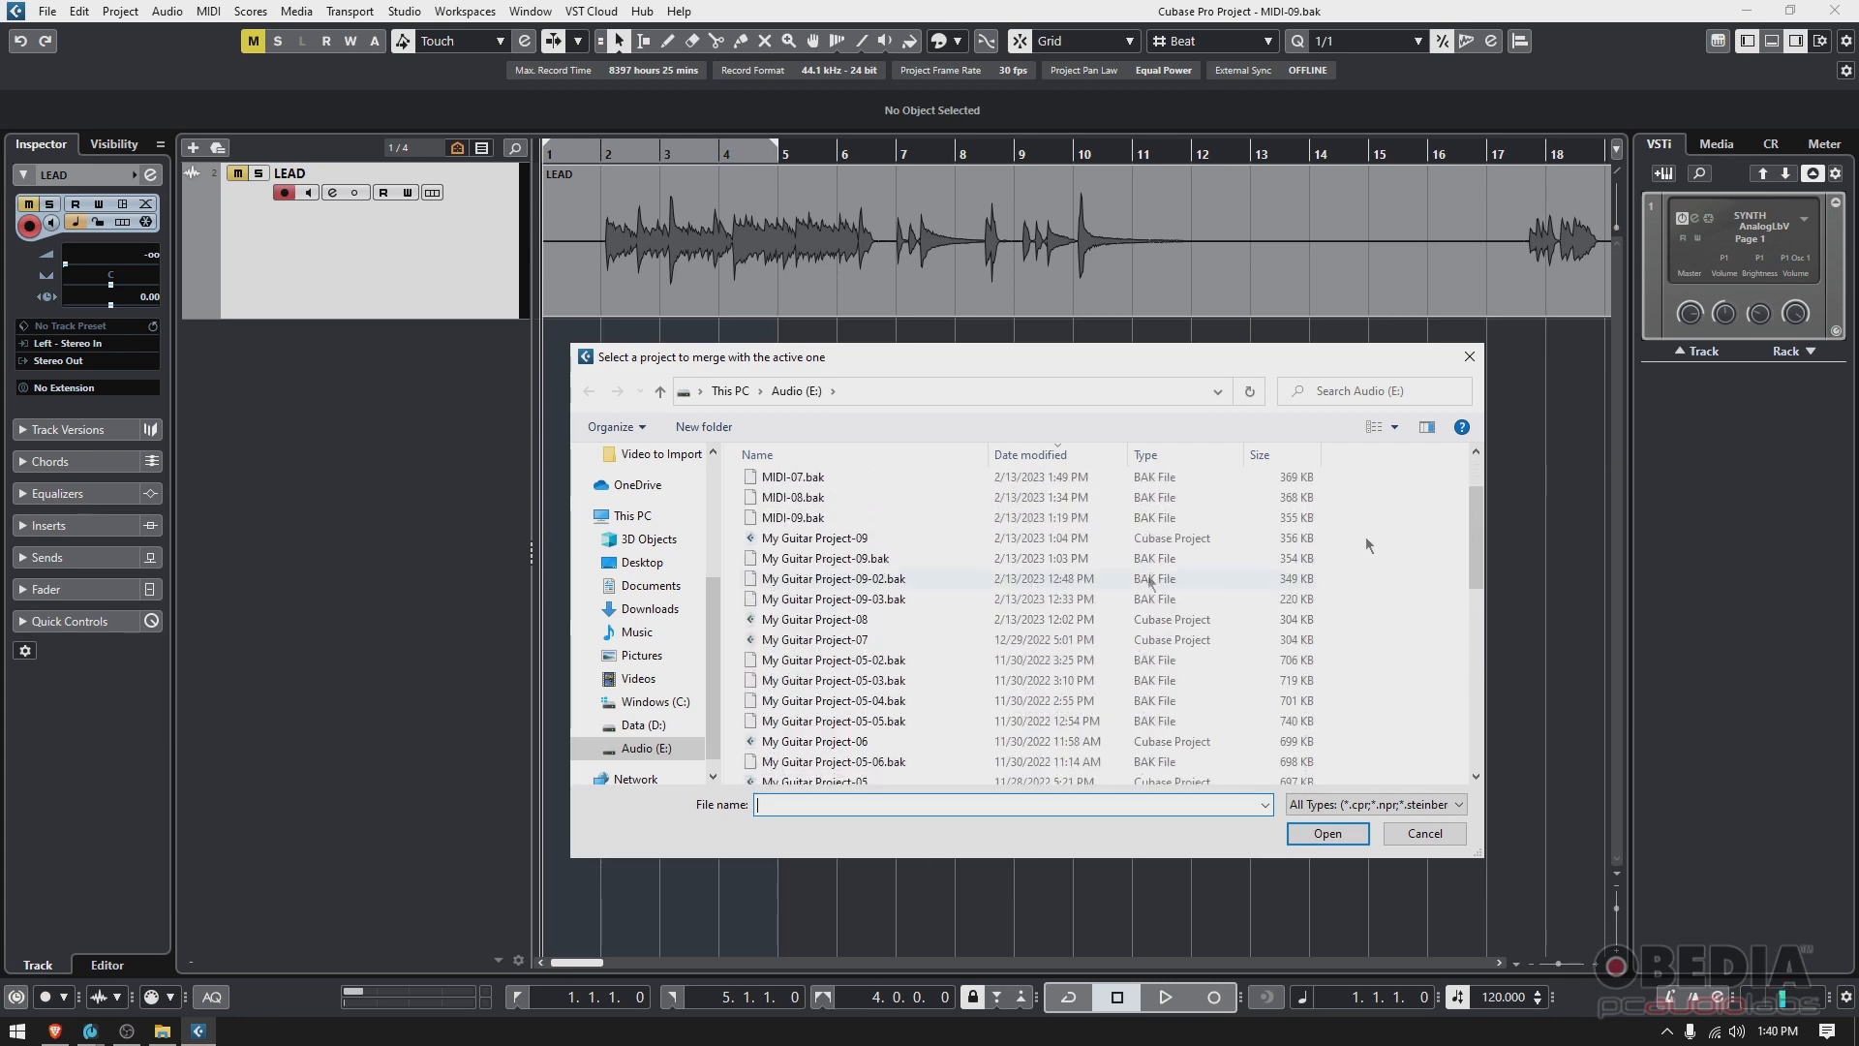
left_click(806, 540)
left_click(1336, 837)
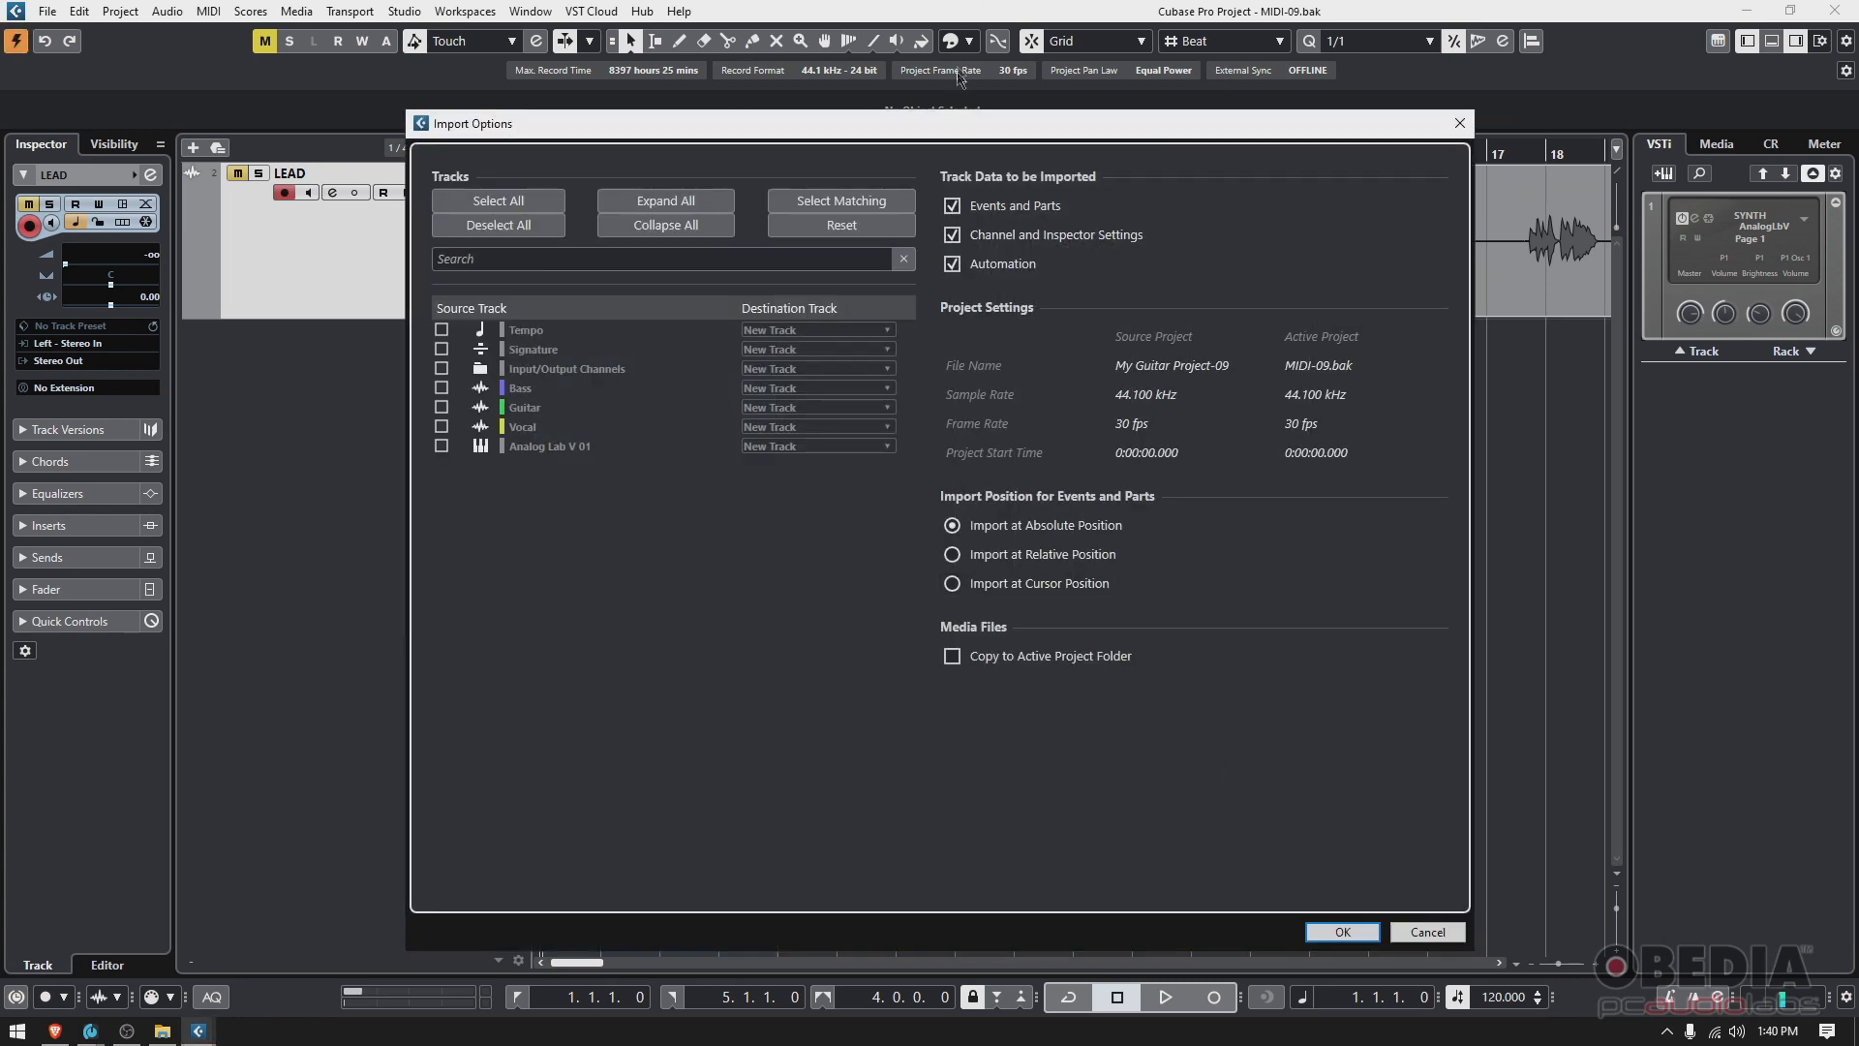
Mark the Bass and Guitar source tracks for import, each with New Track as its destination
left_click_drag(925, 136, 903, 132)
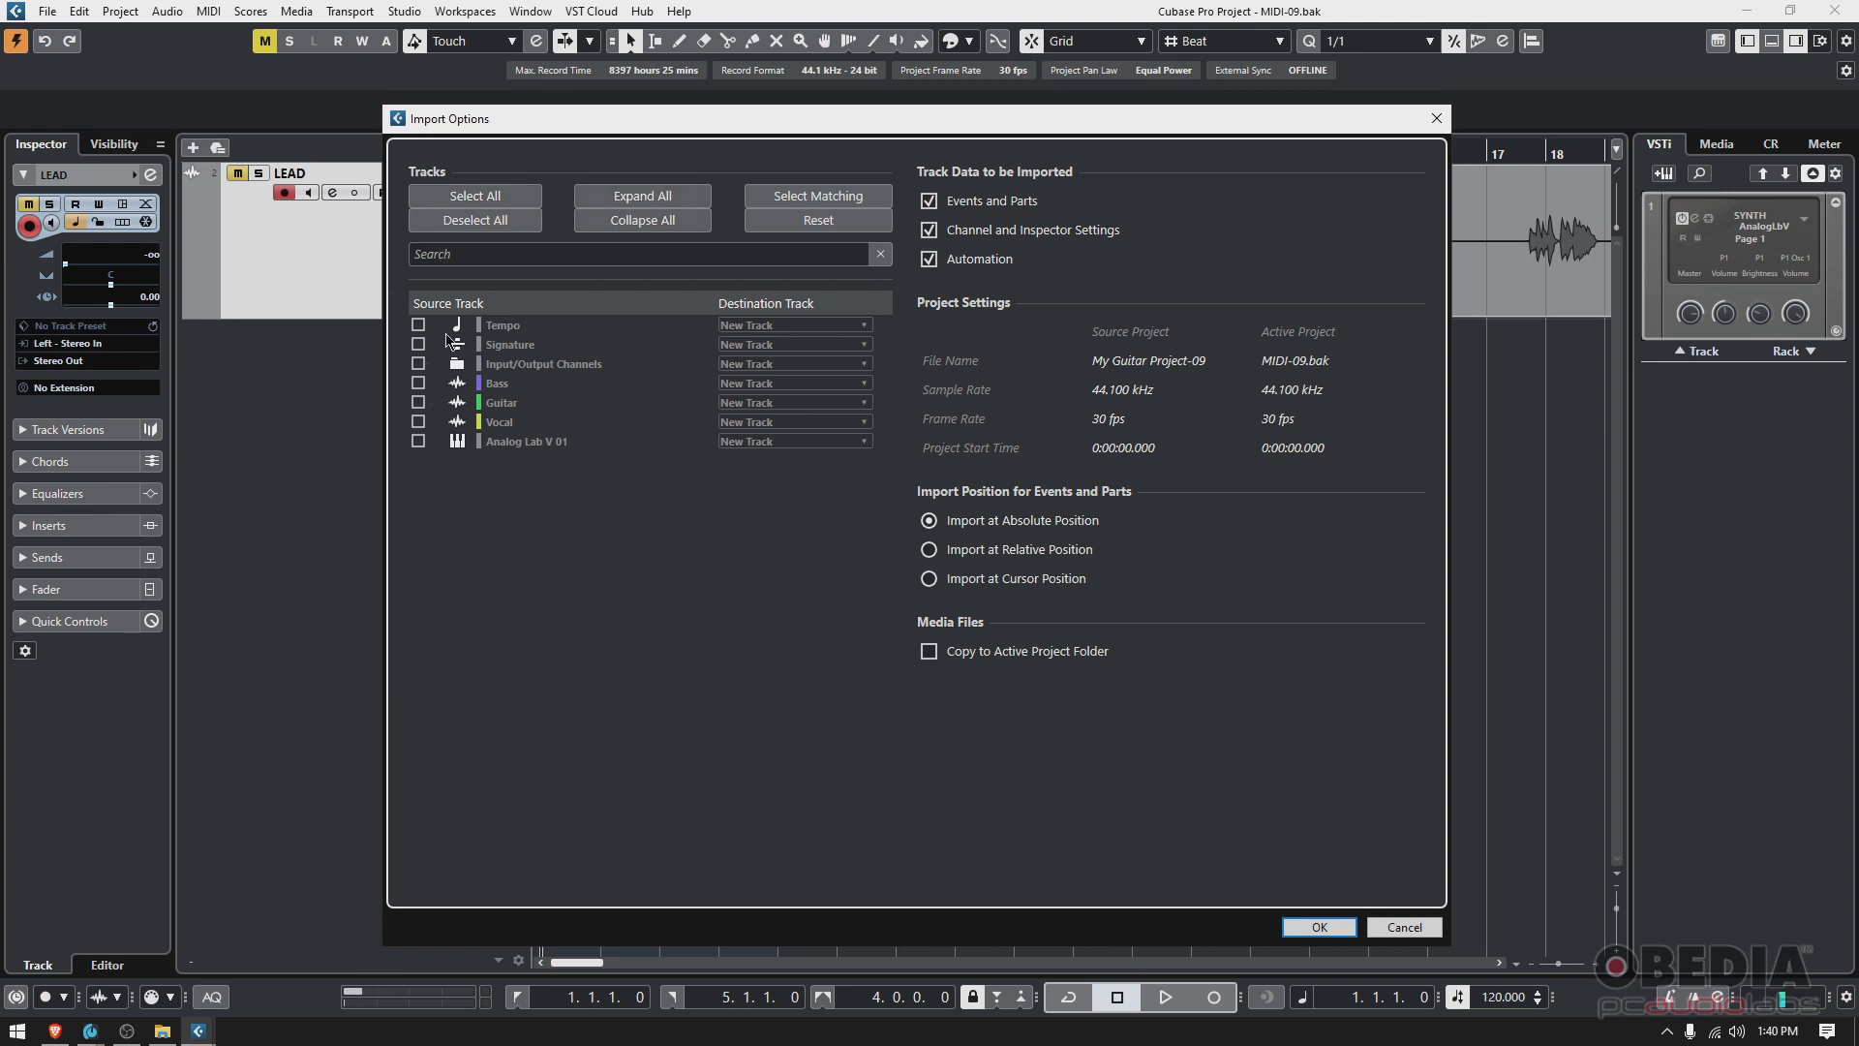
left_click(419, 384)
left_click(764, 385)
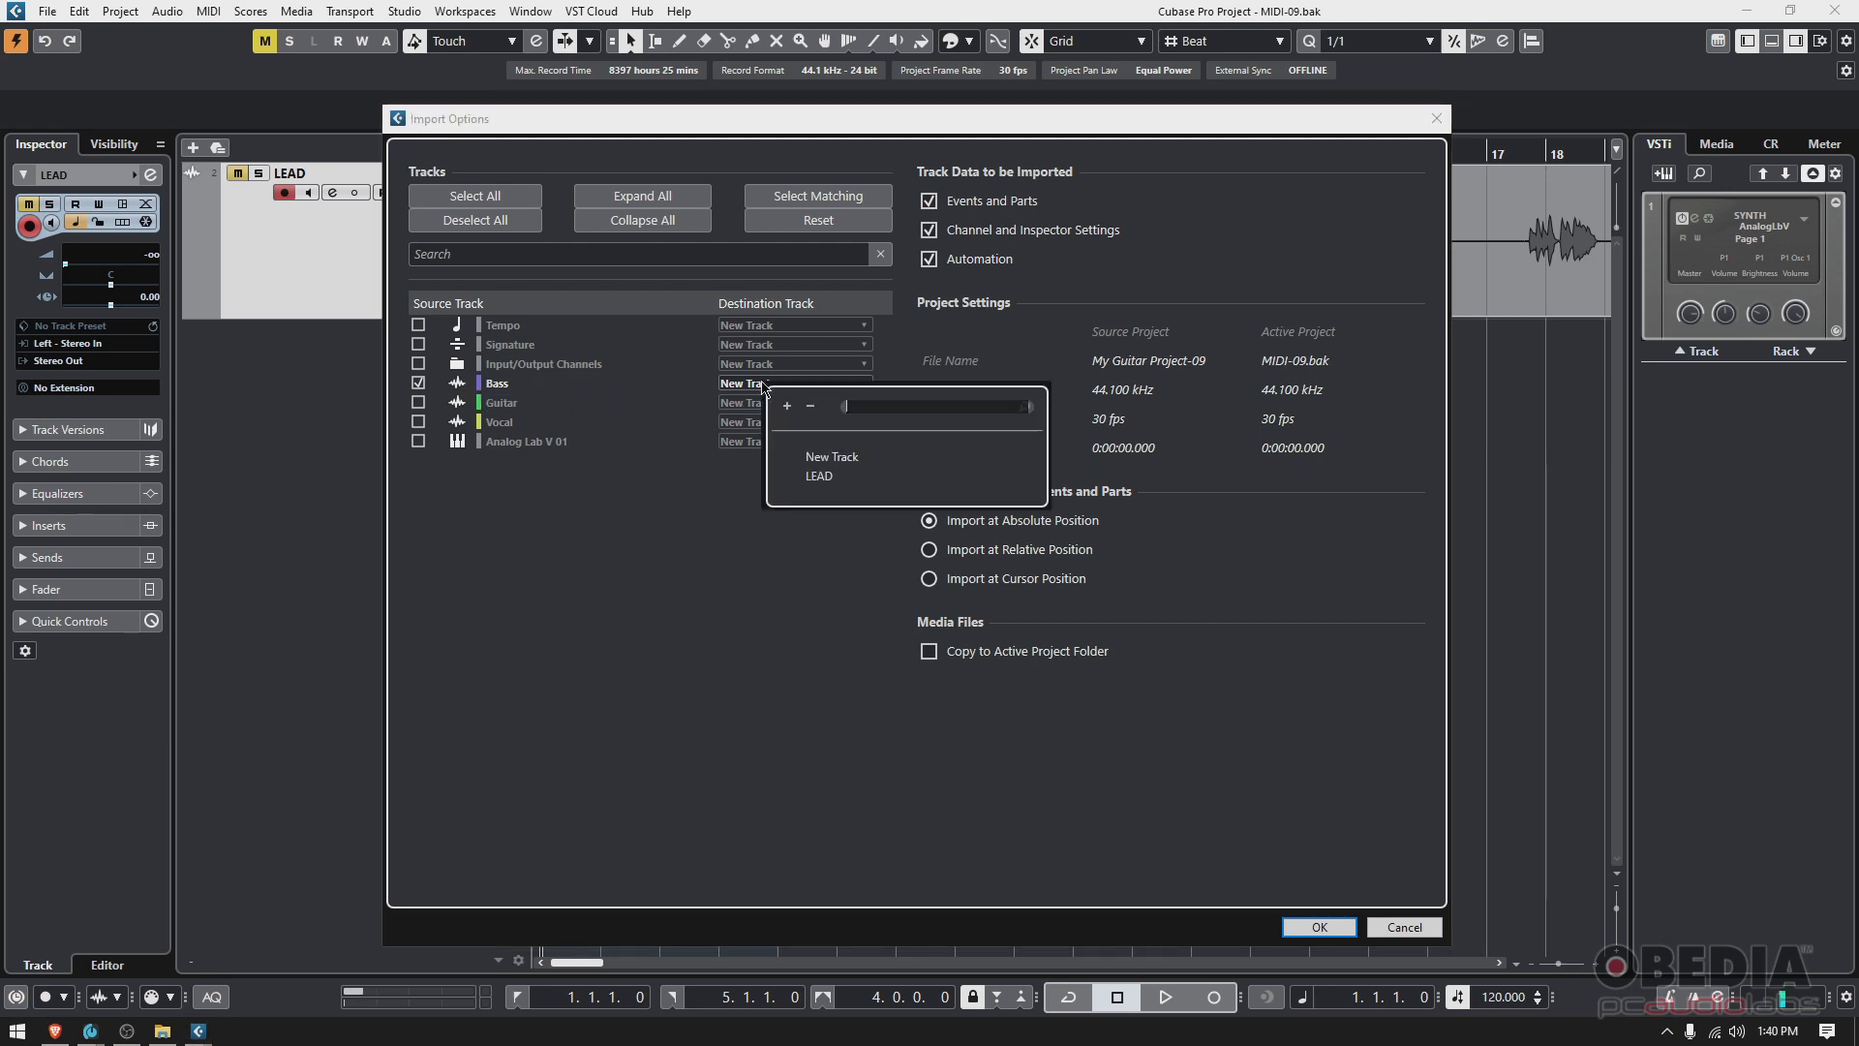
left_click(666, 559)
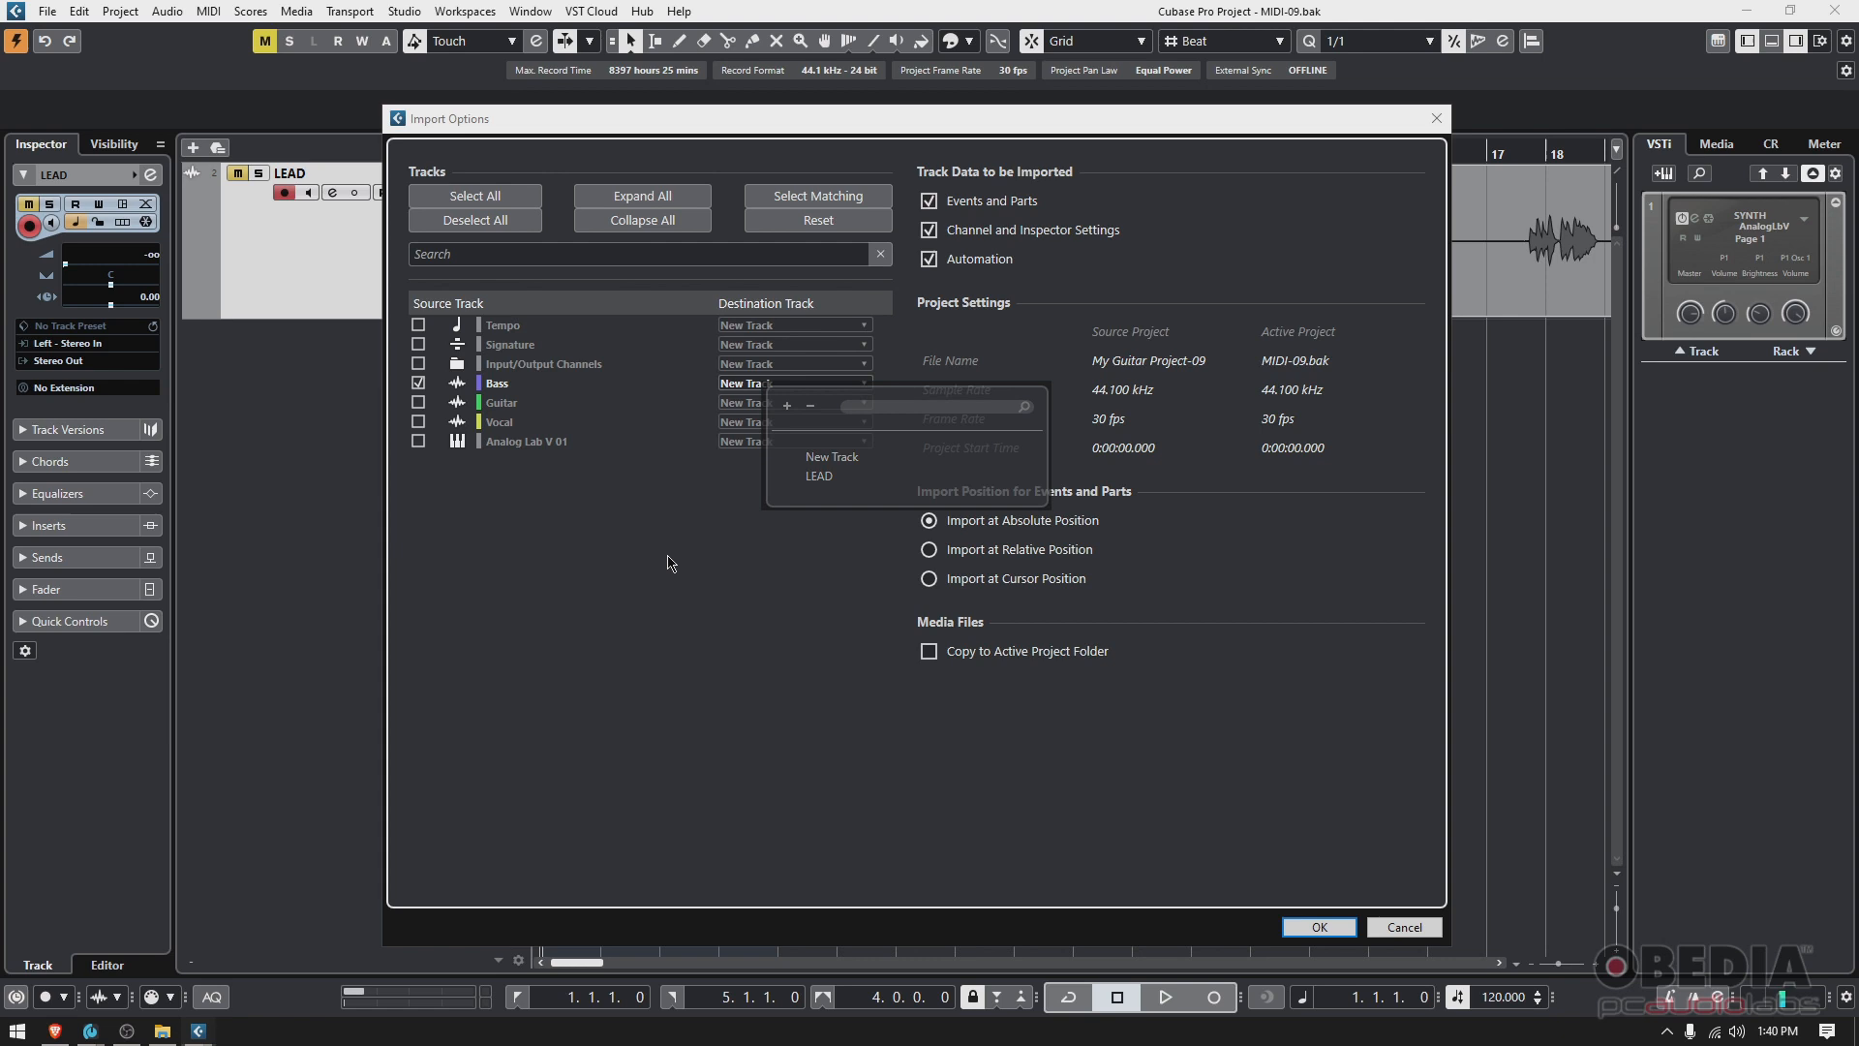
left_click(763, 383)
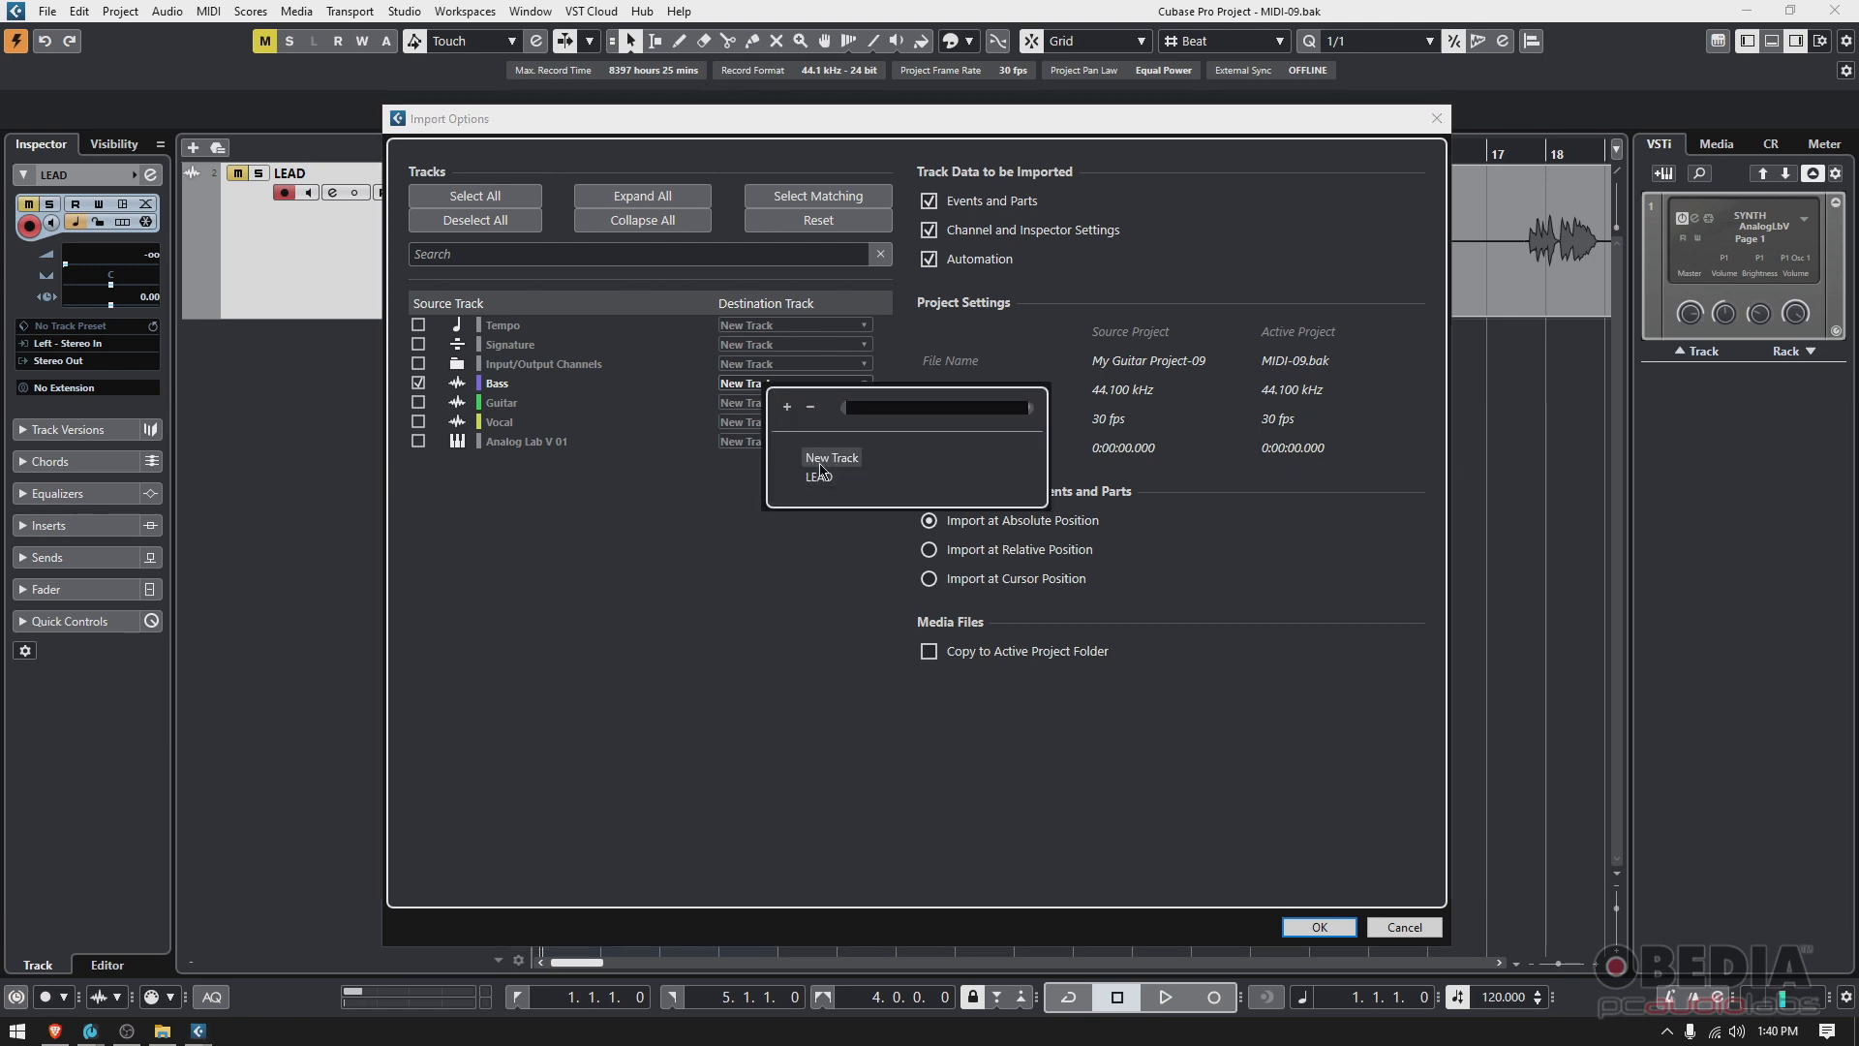
left_click(770, 542)
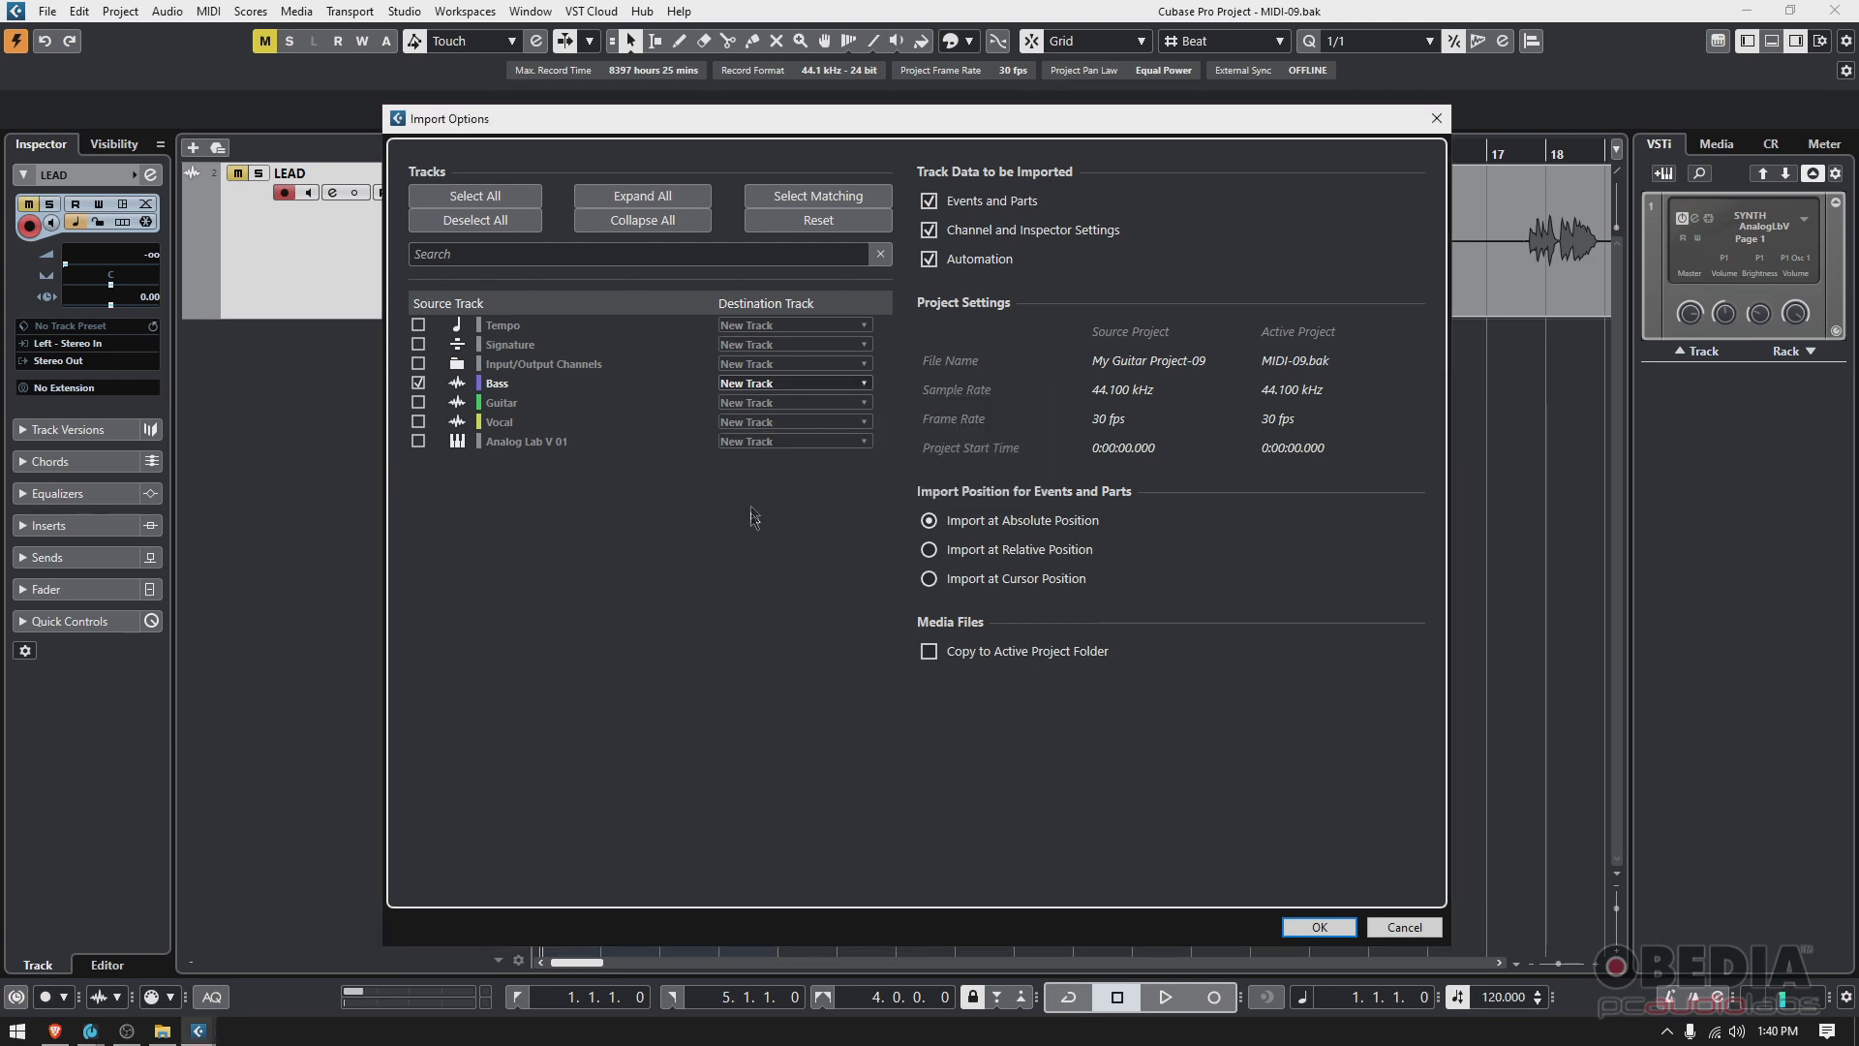
left_click(417, 402)
left_click_drag(1210, 121, 1188, 120)
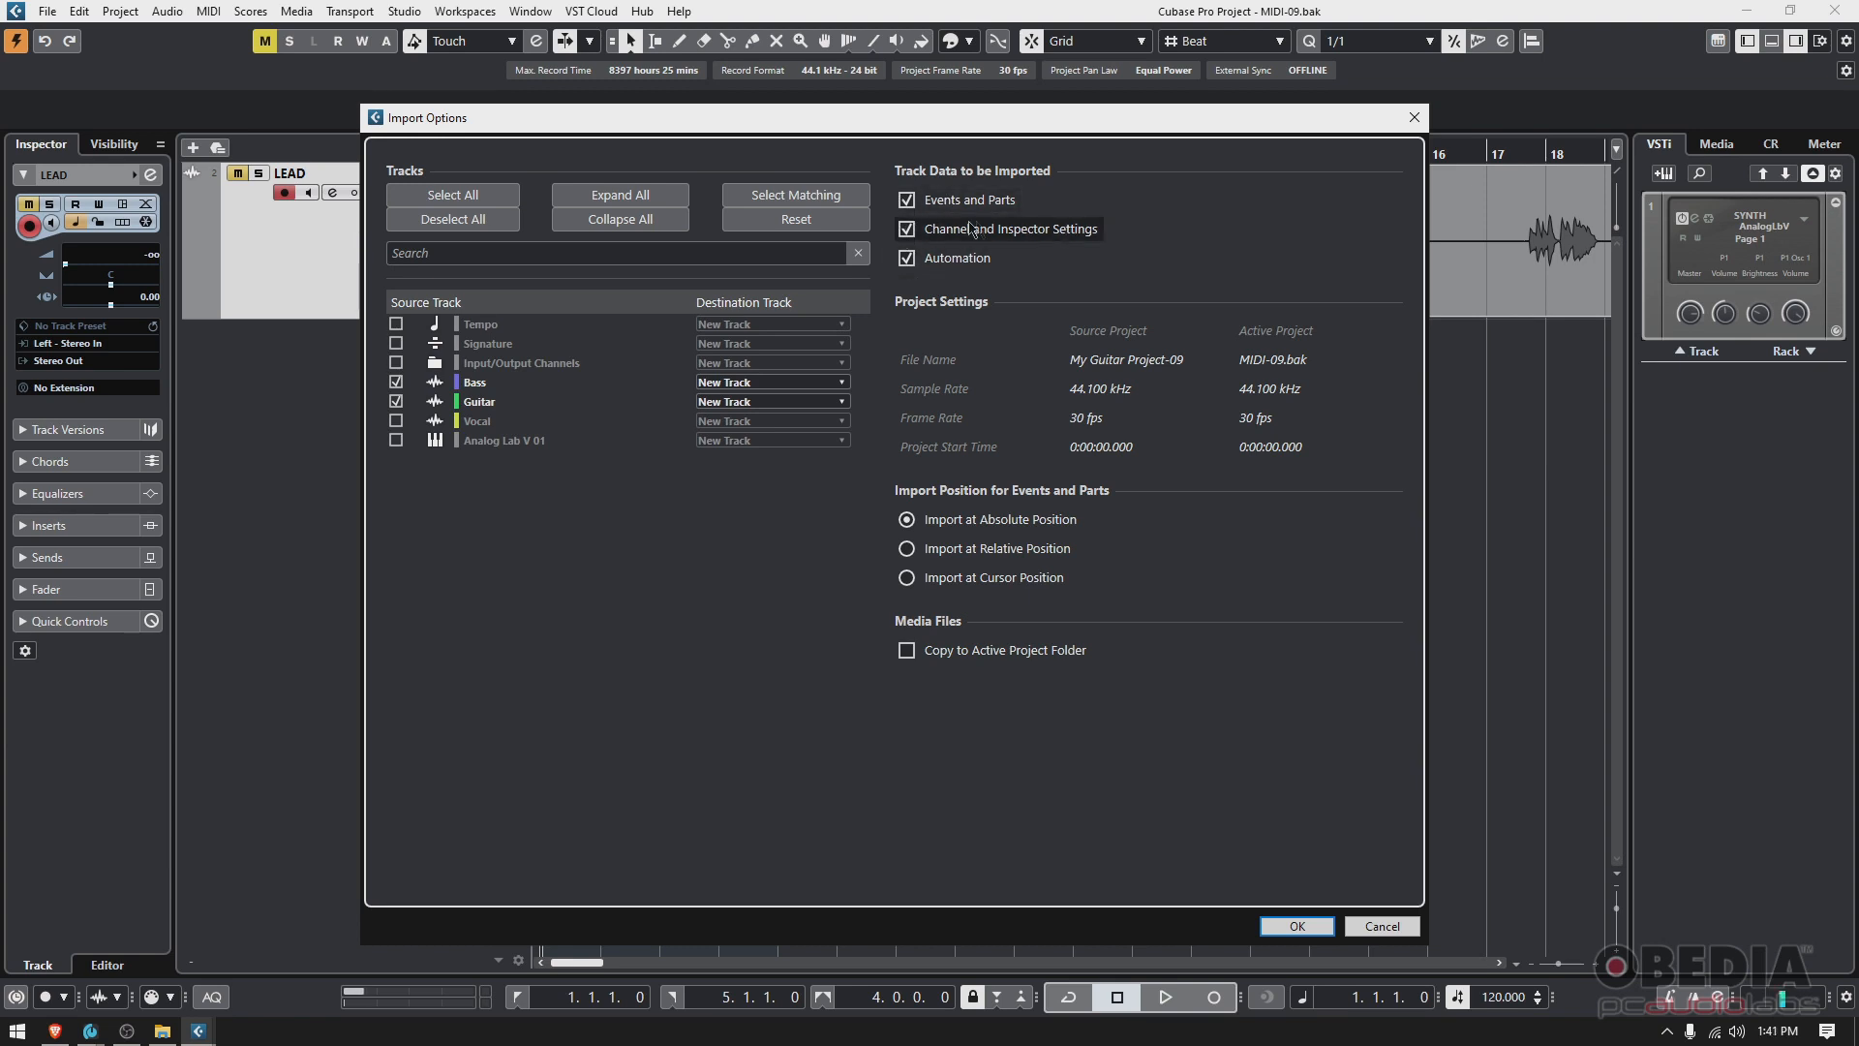
left_click(908, 202)
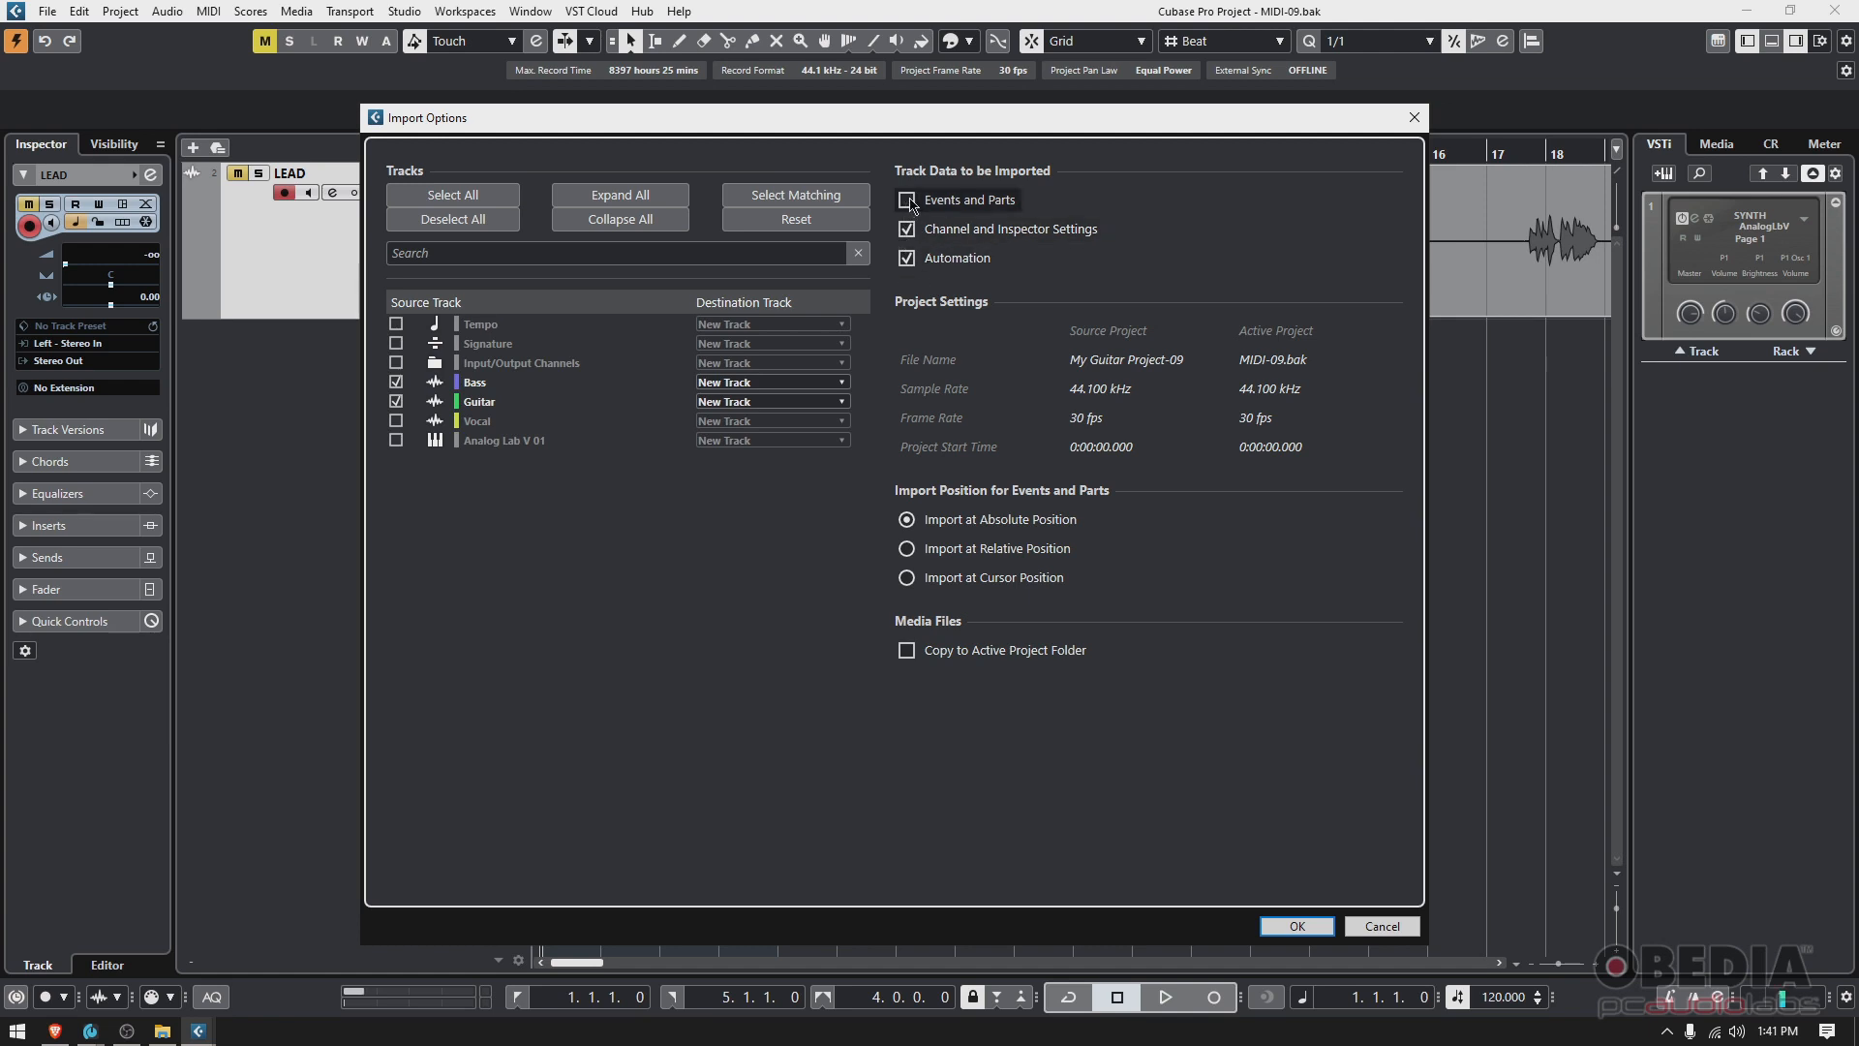
left_click(909, 230)
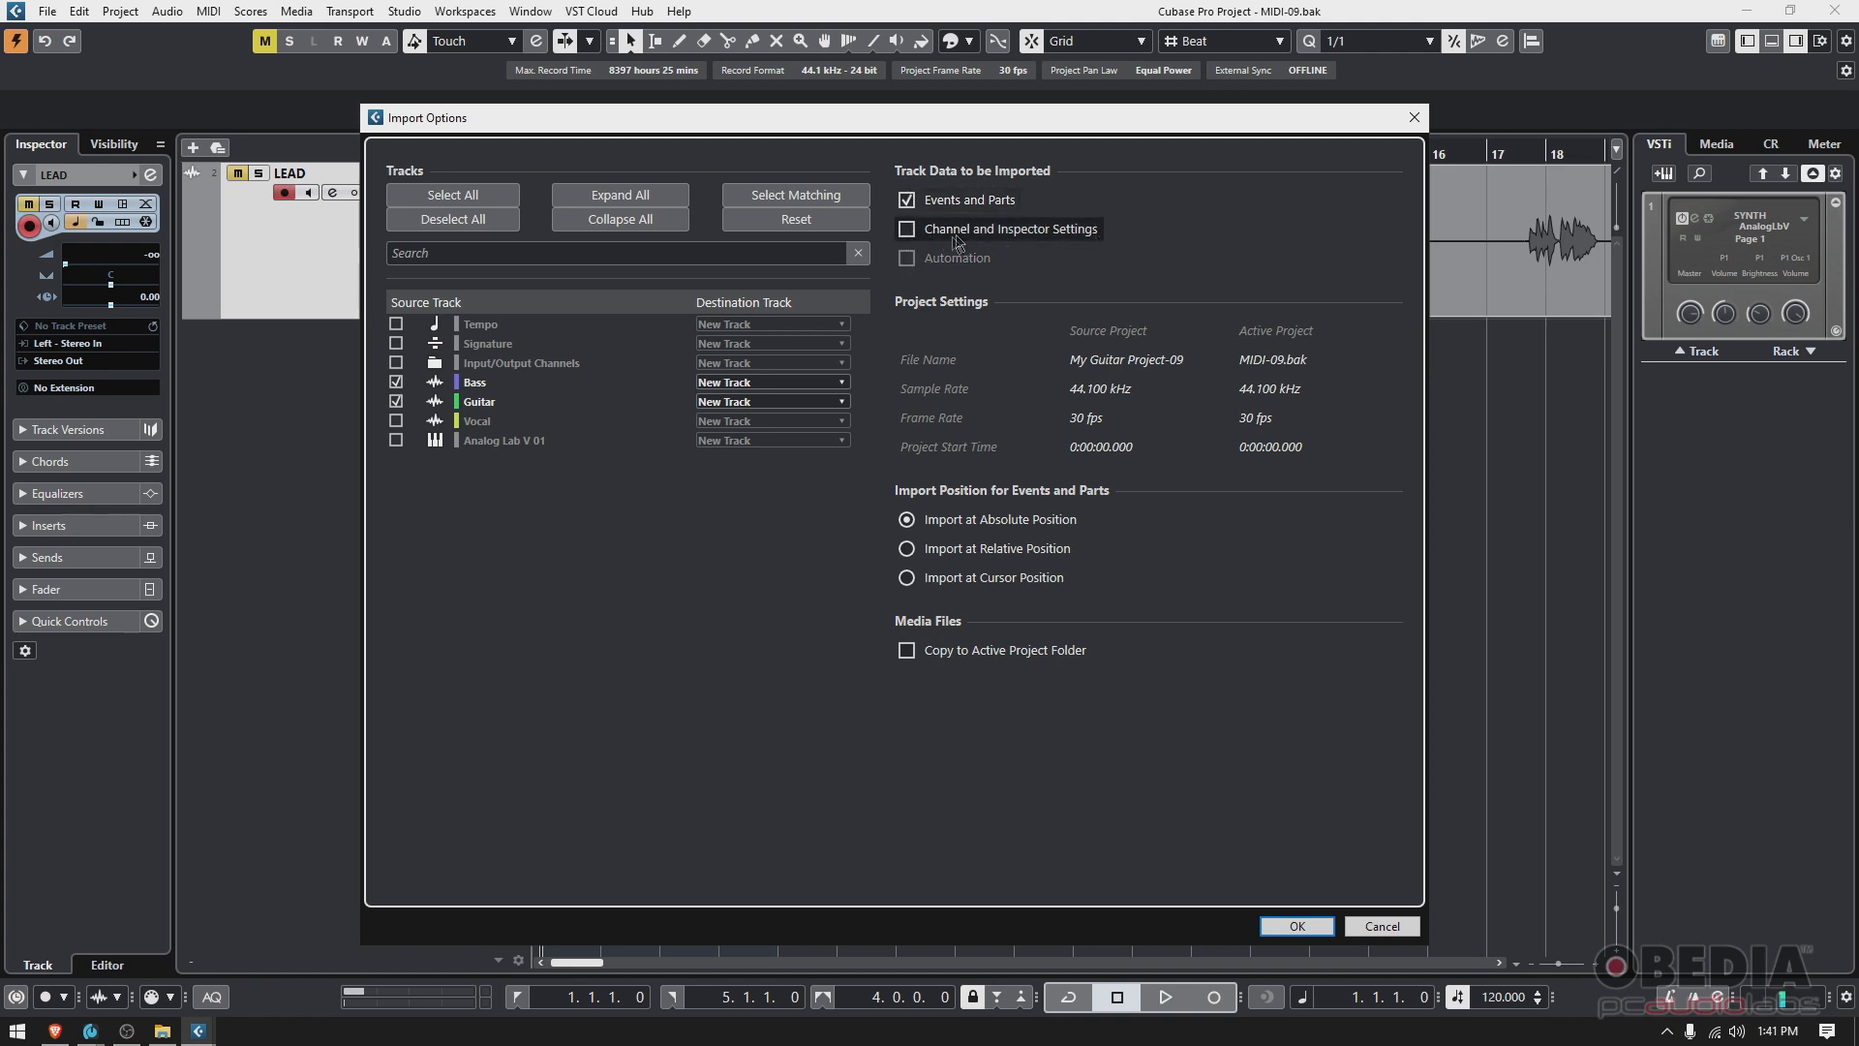
left_click(906, 229)
left_click(907, 258)
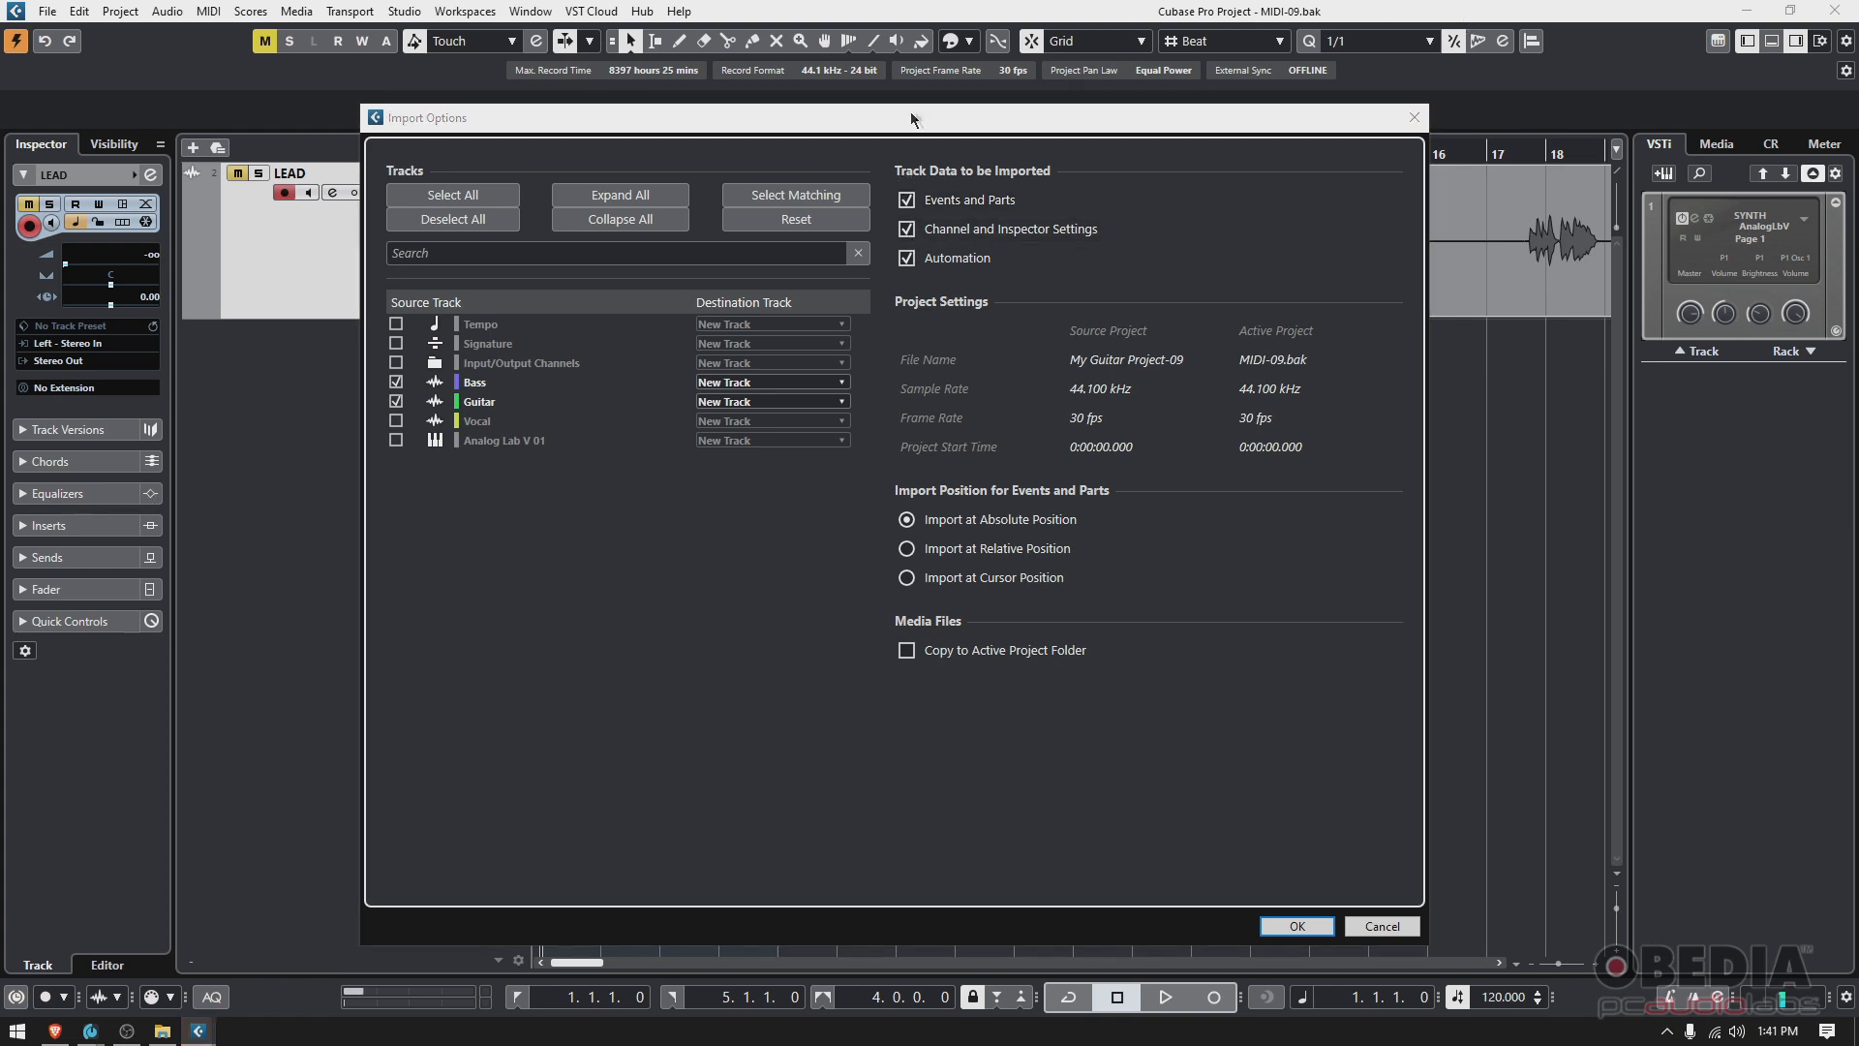
Enable copying media files to the active project folder and import the marked tracks
left_click_drag(590, 122, 796, 111)
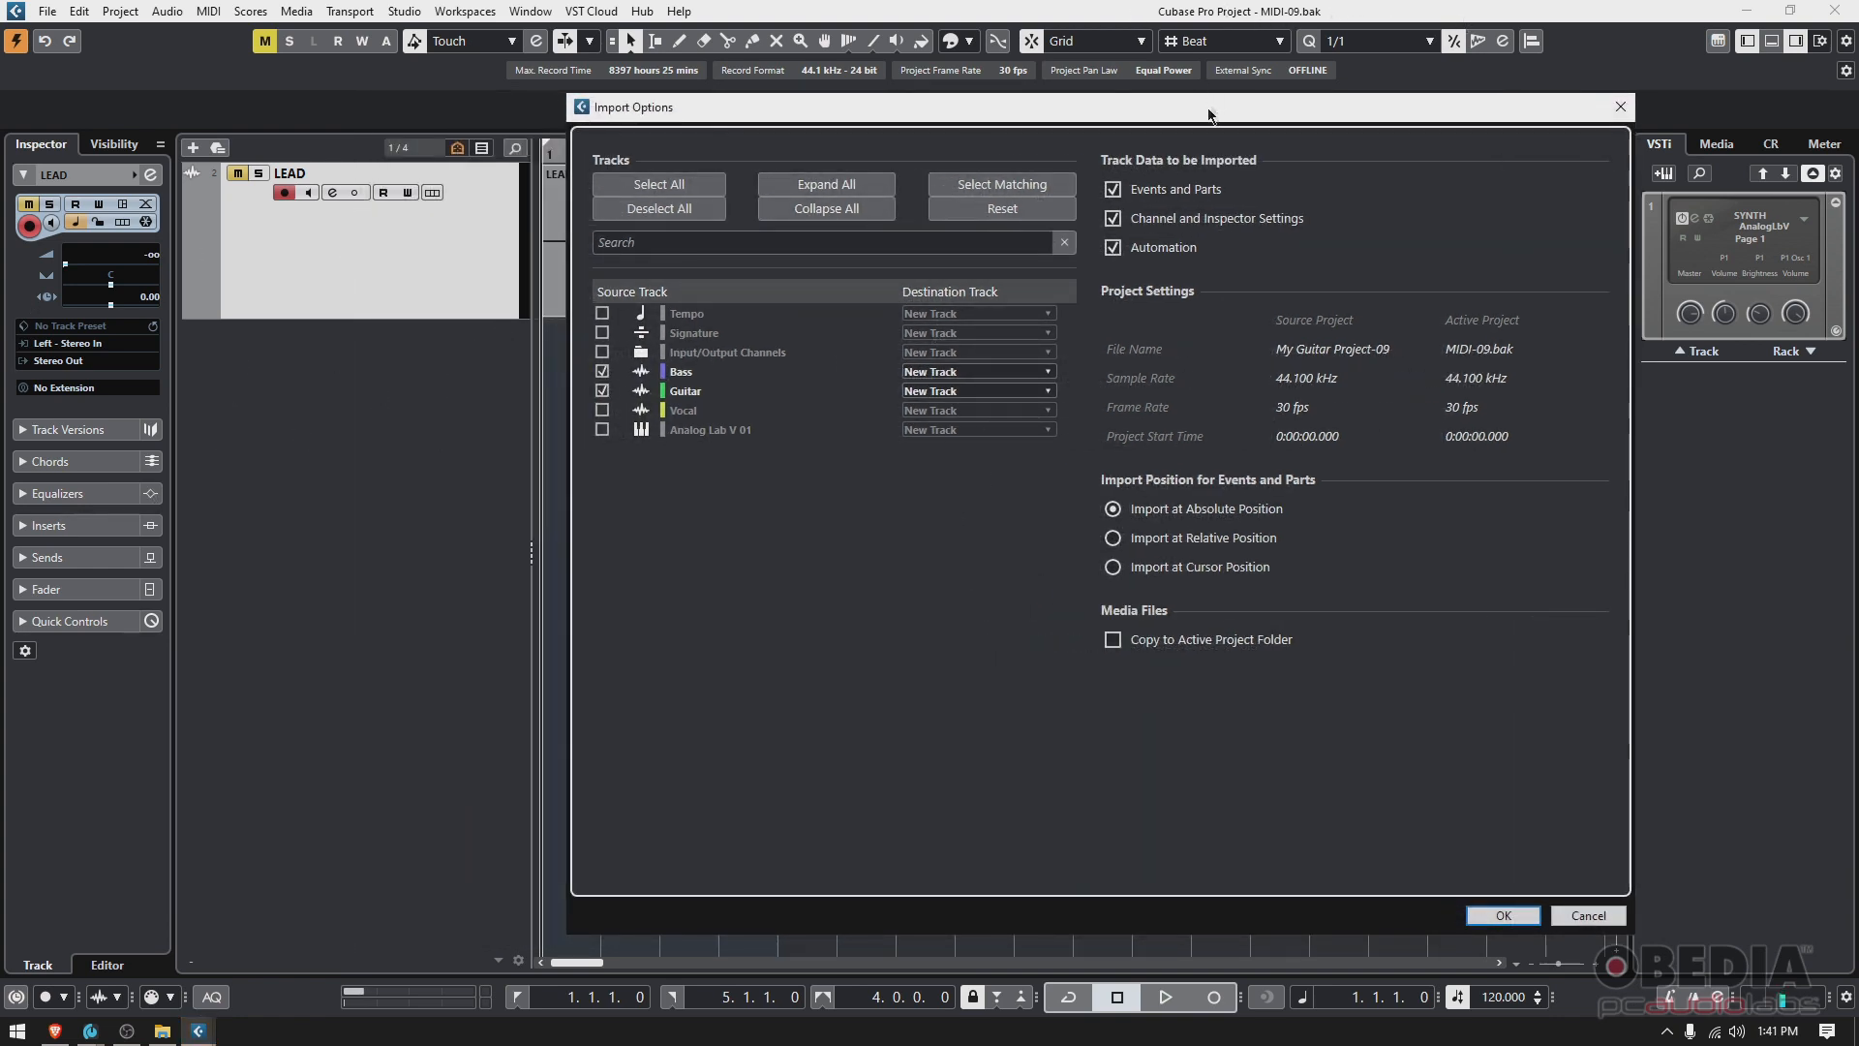
left_click_drag(1212, 113, 938, 118)
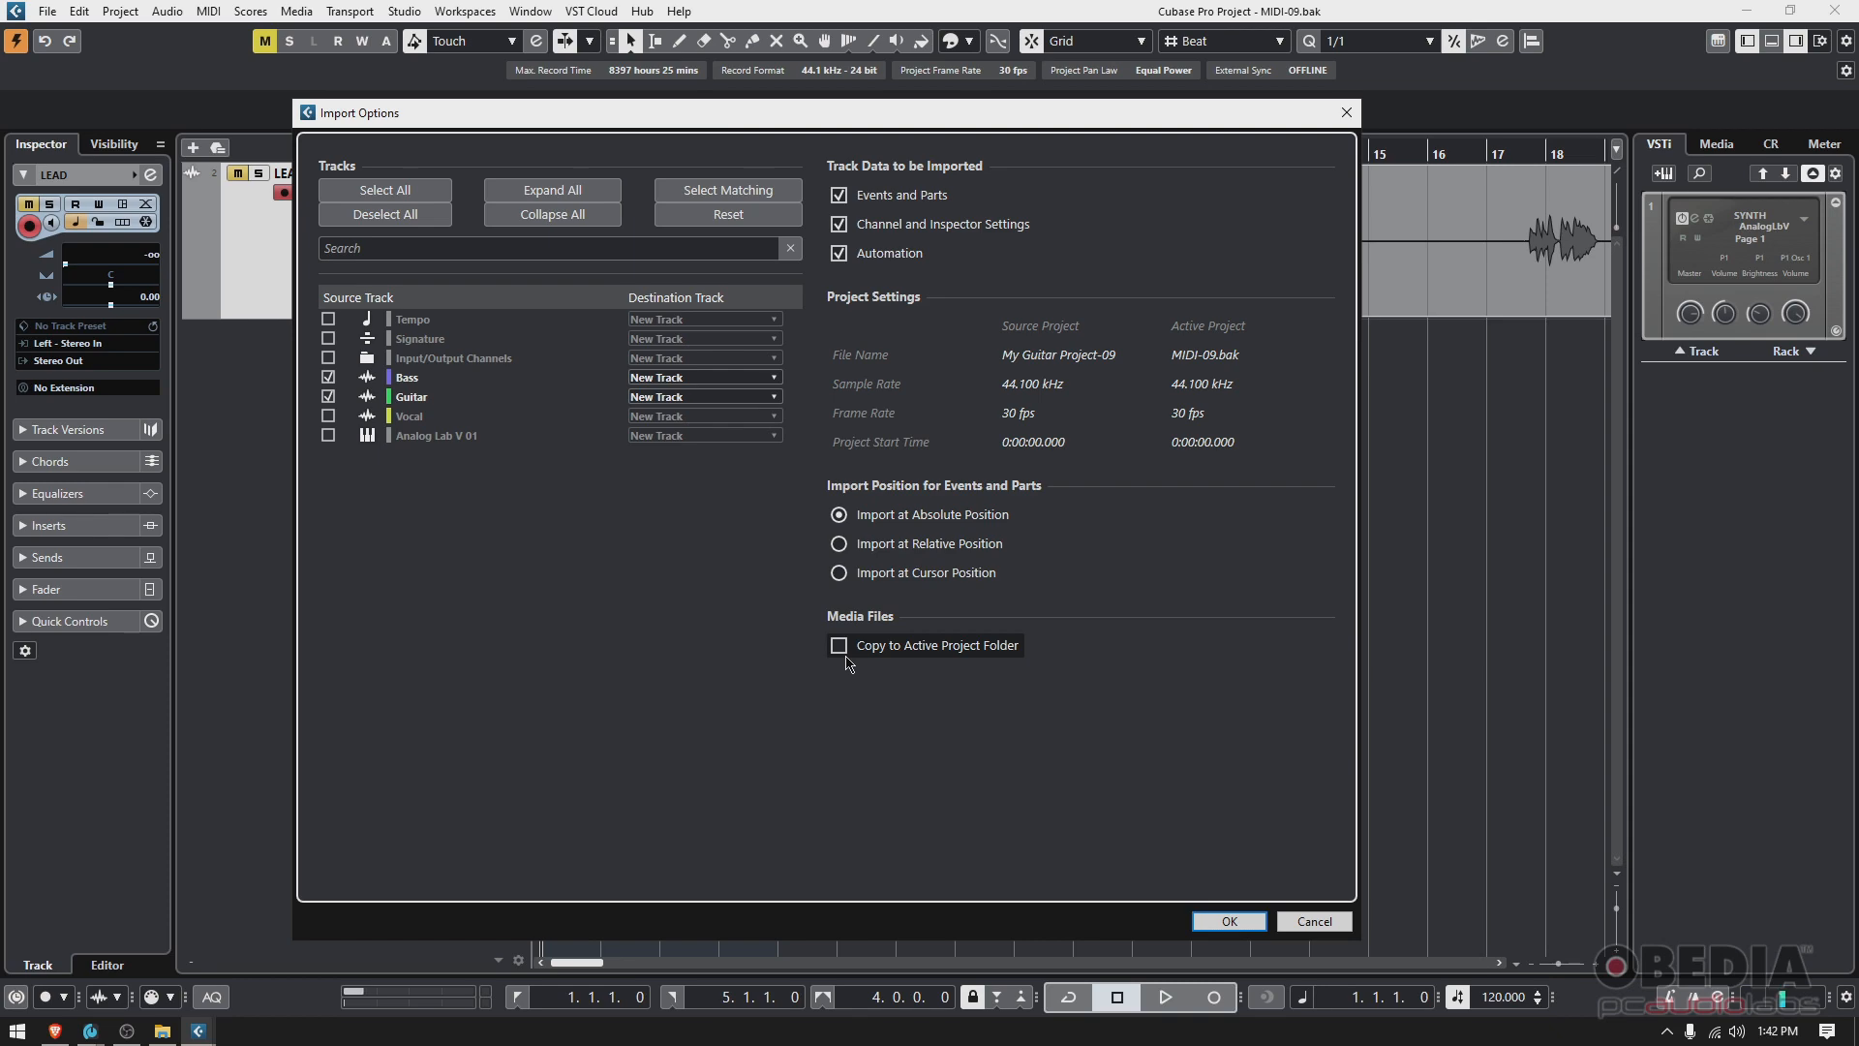
left_click_drag(751, 124, 994, 149)
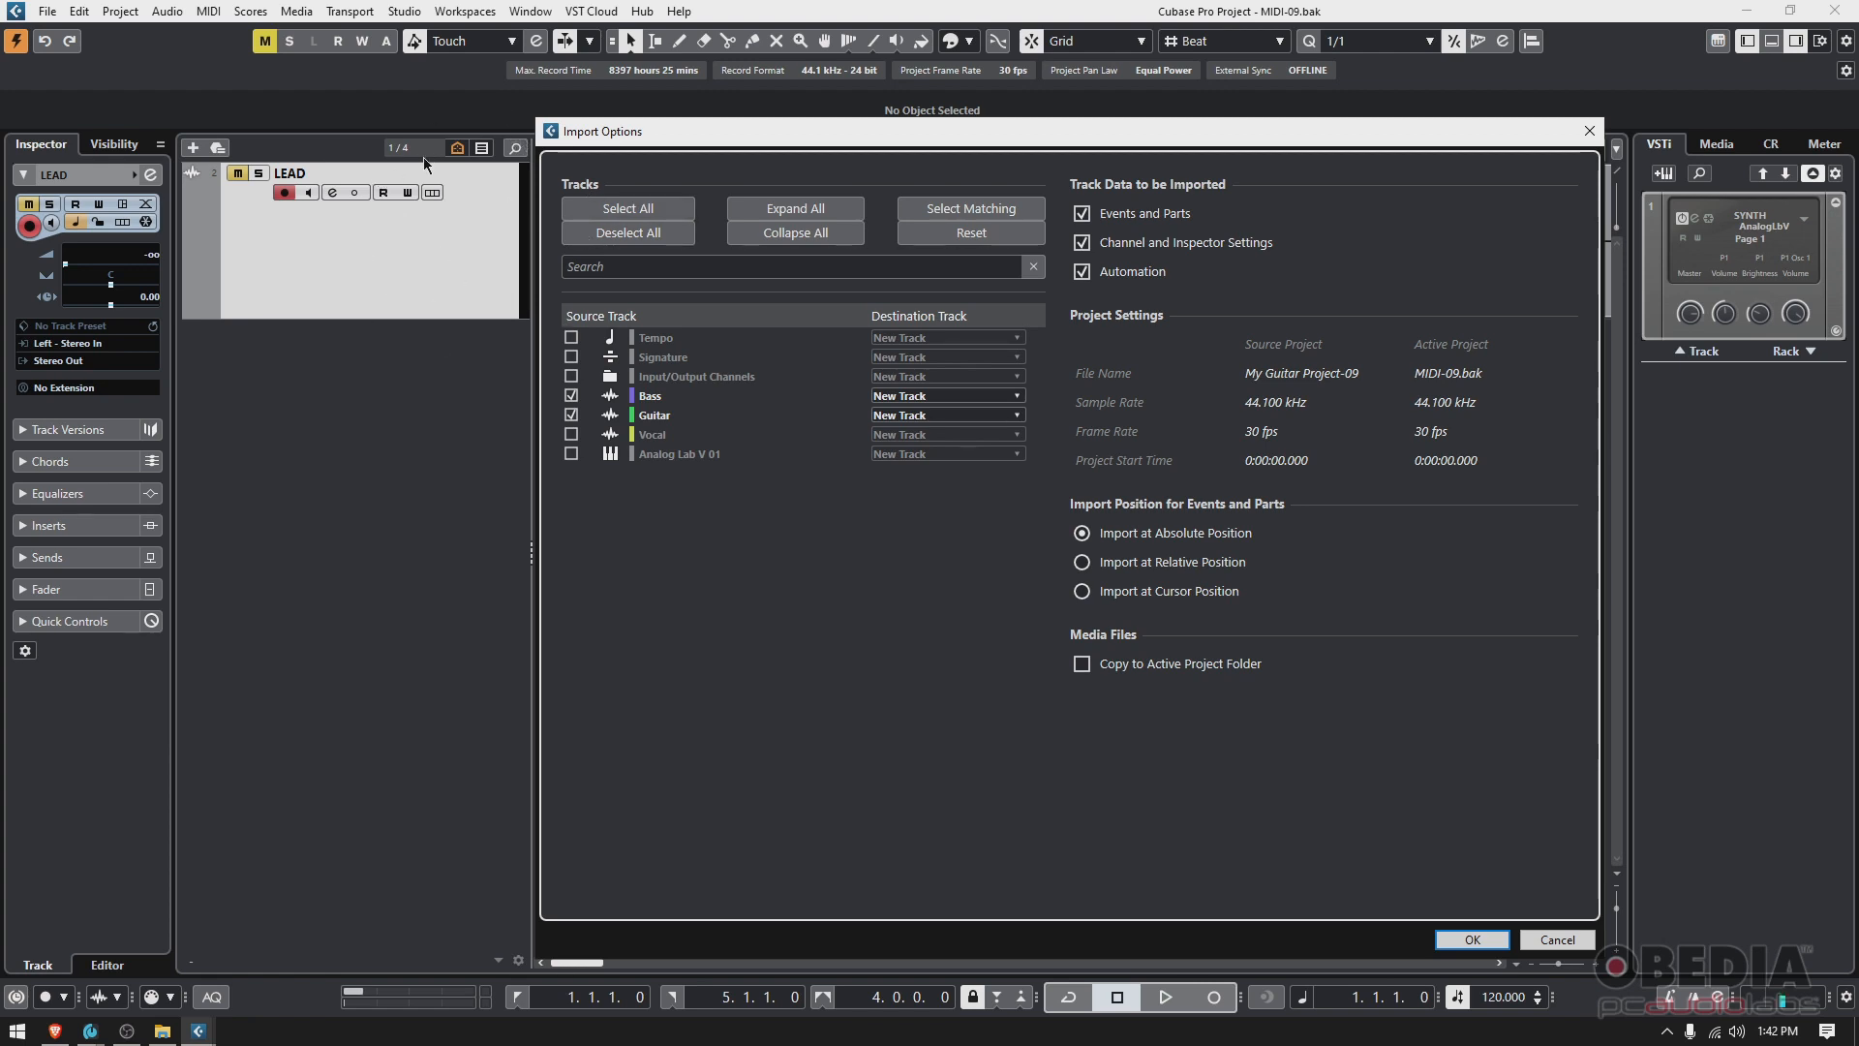
left_click_drag(643, 130, 550, 112)
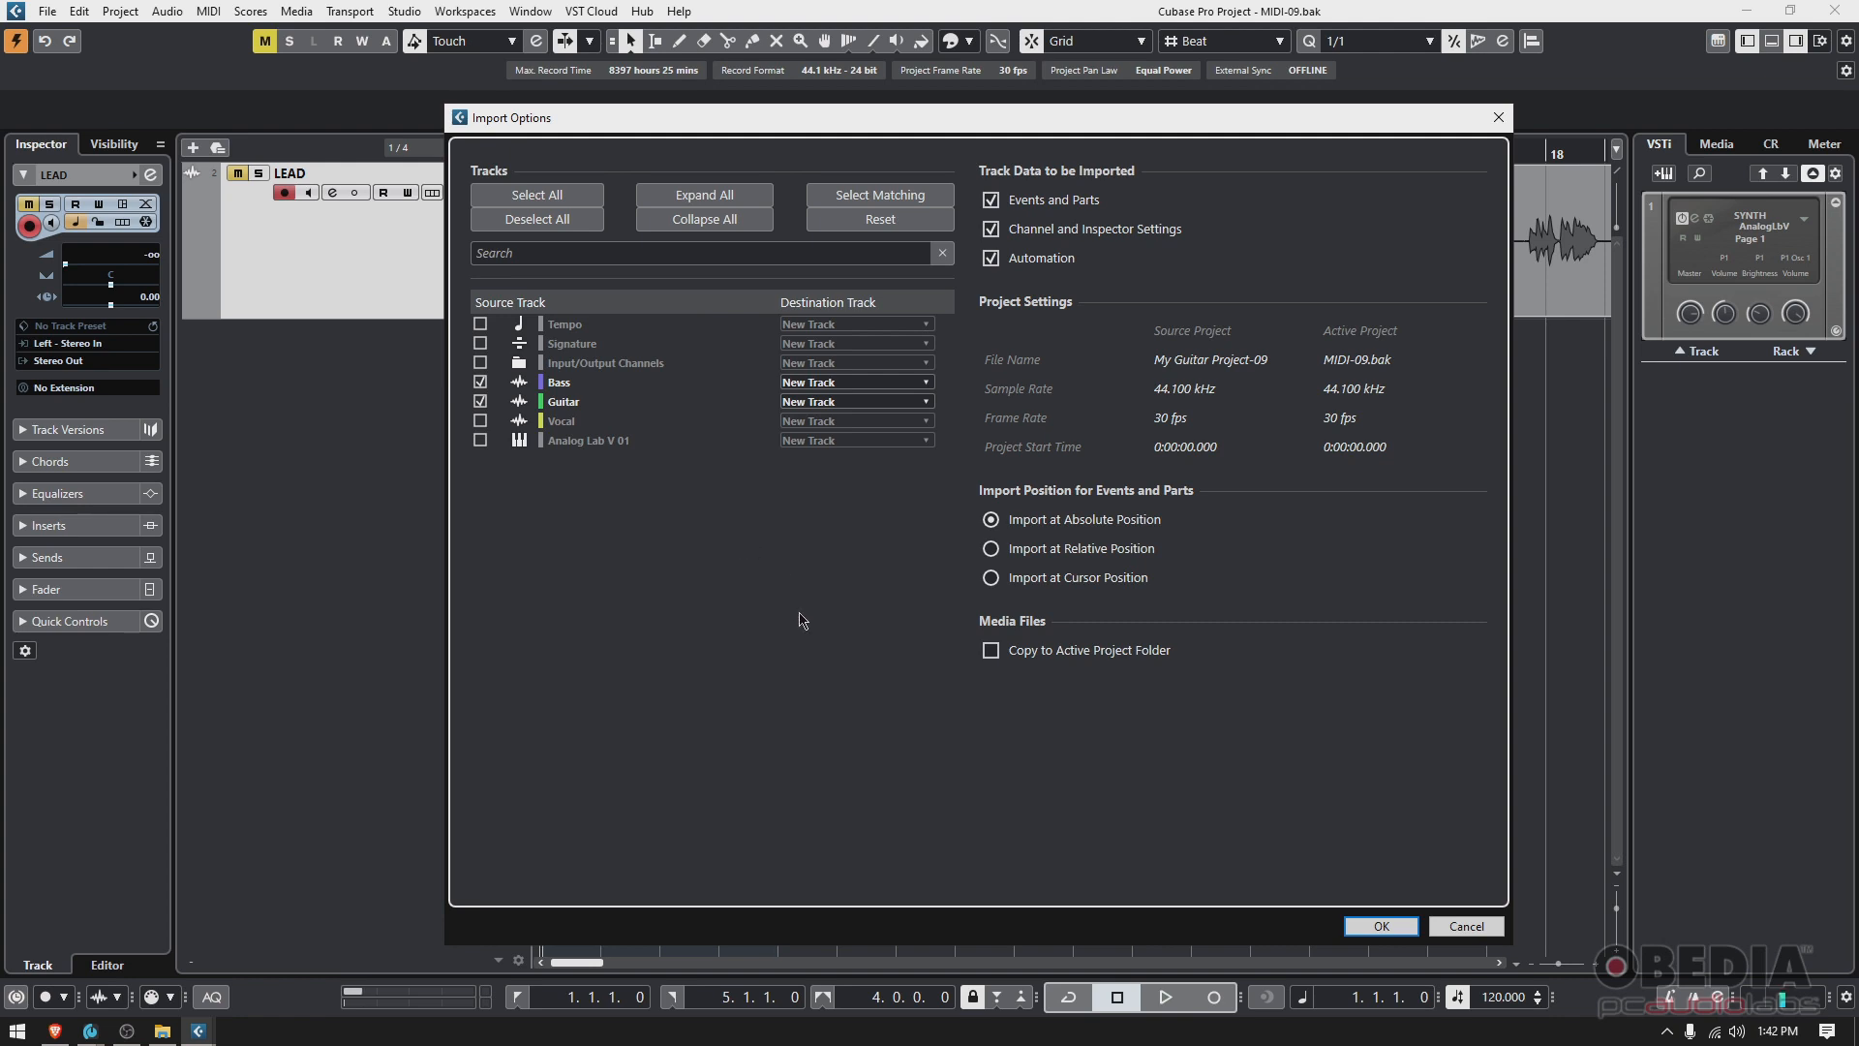
left_click(990, 651)
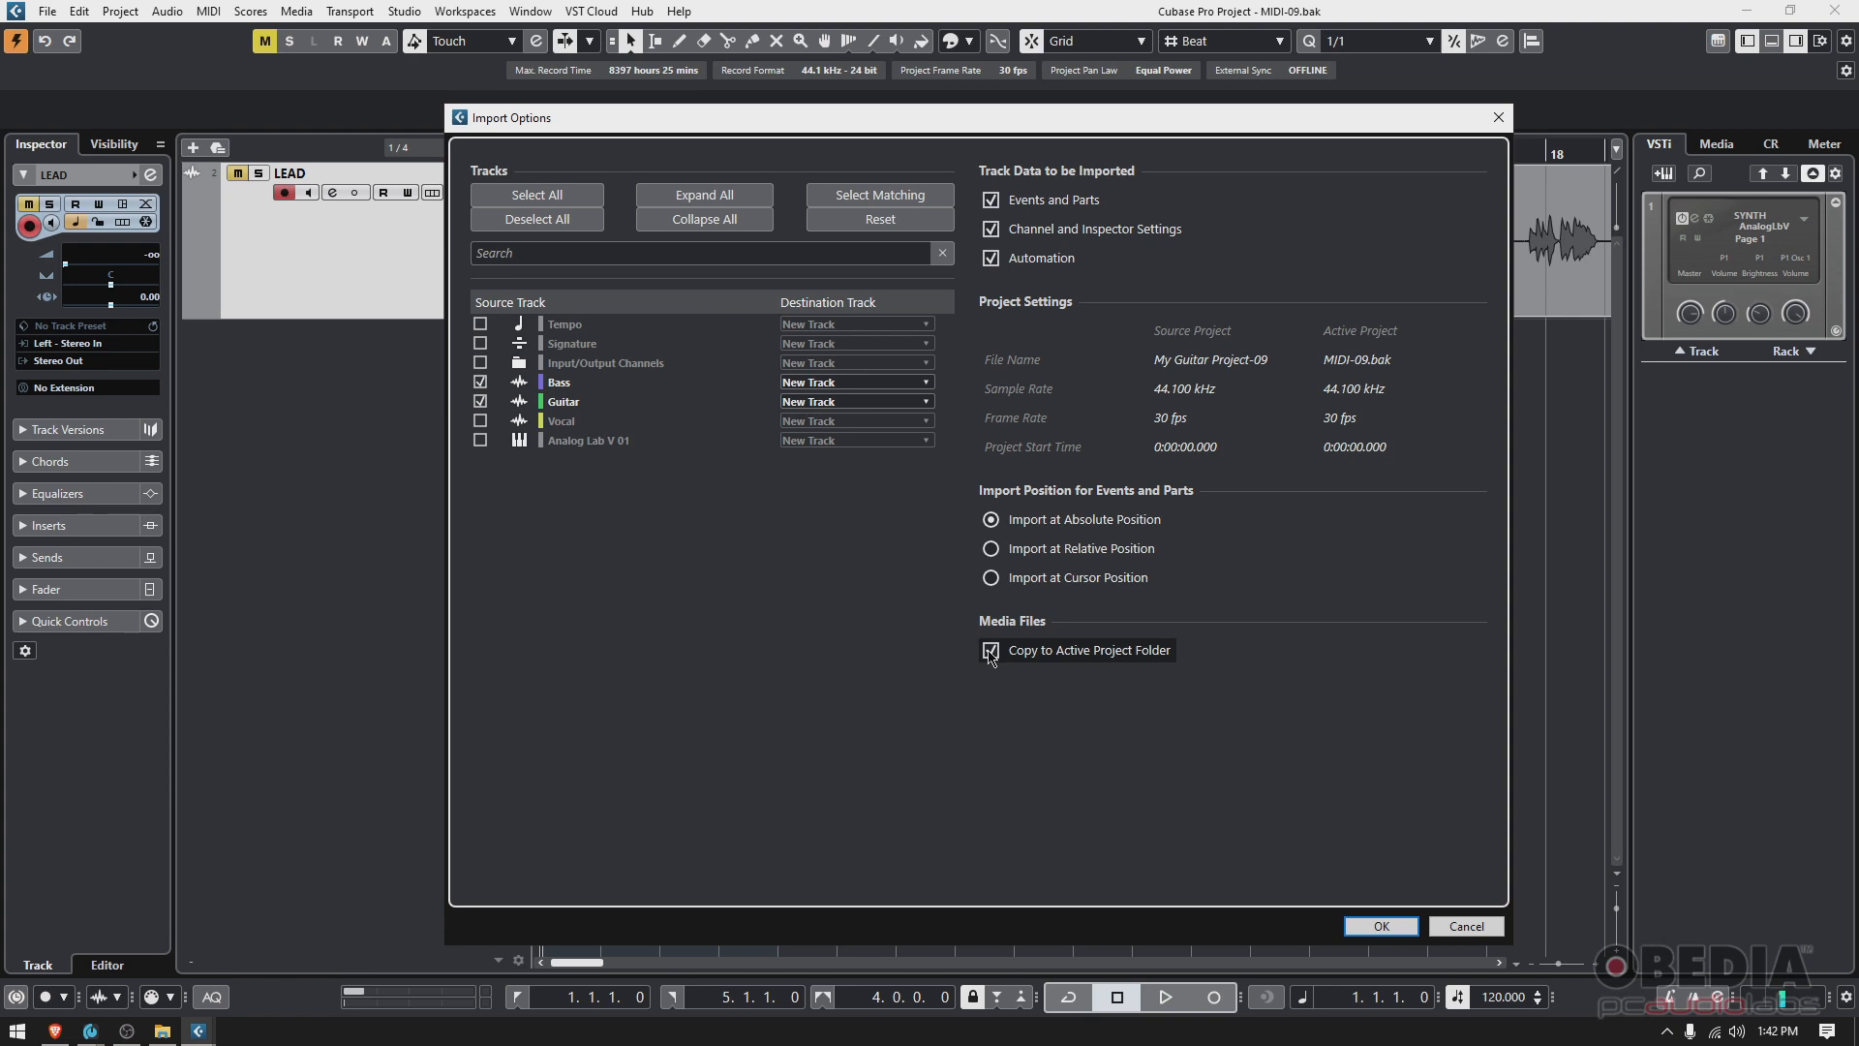
left_click(1397, 927)
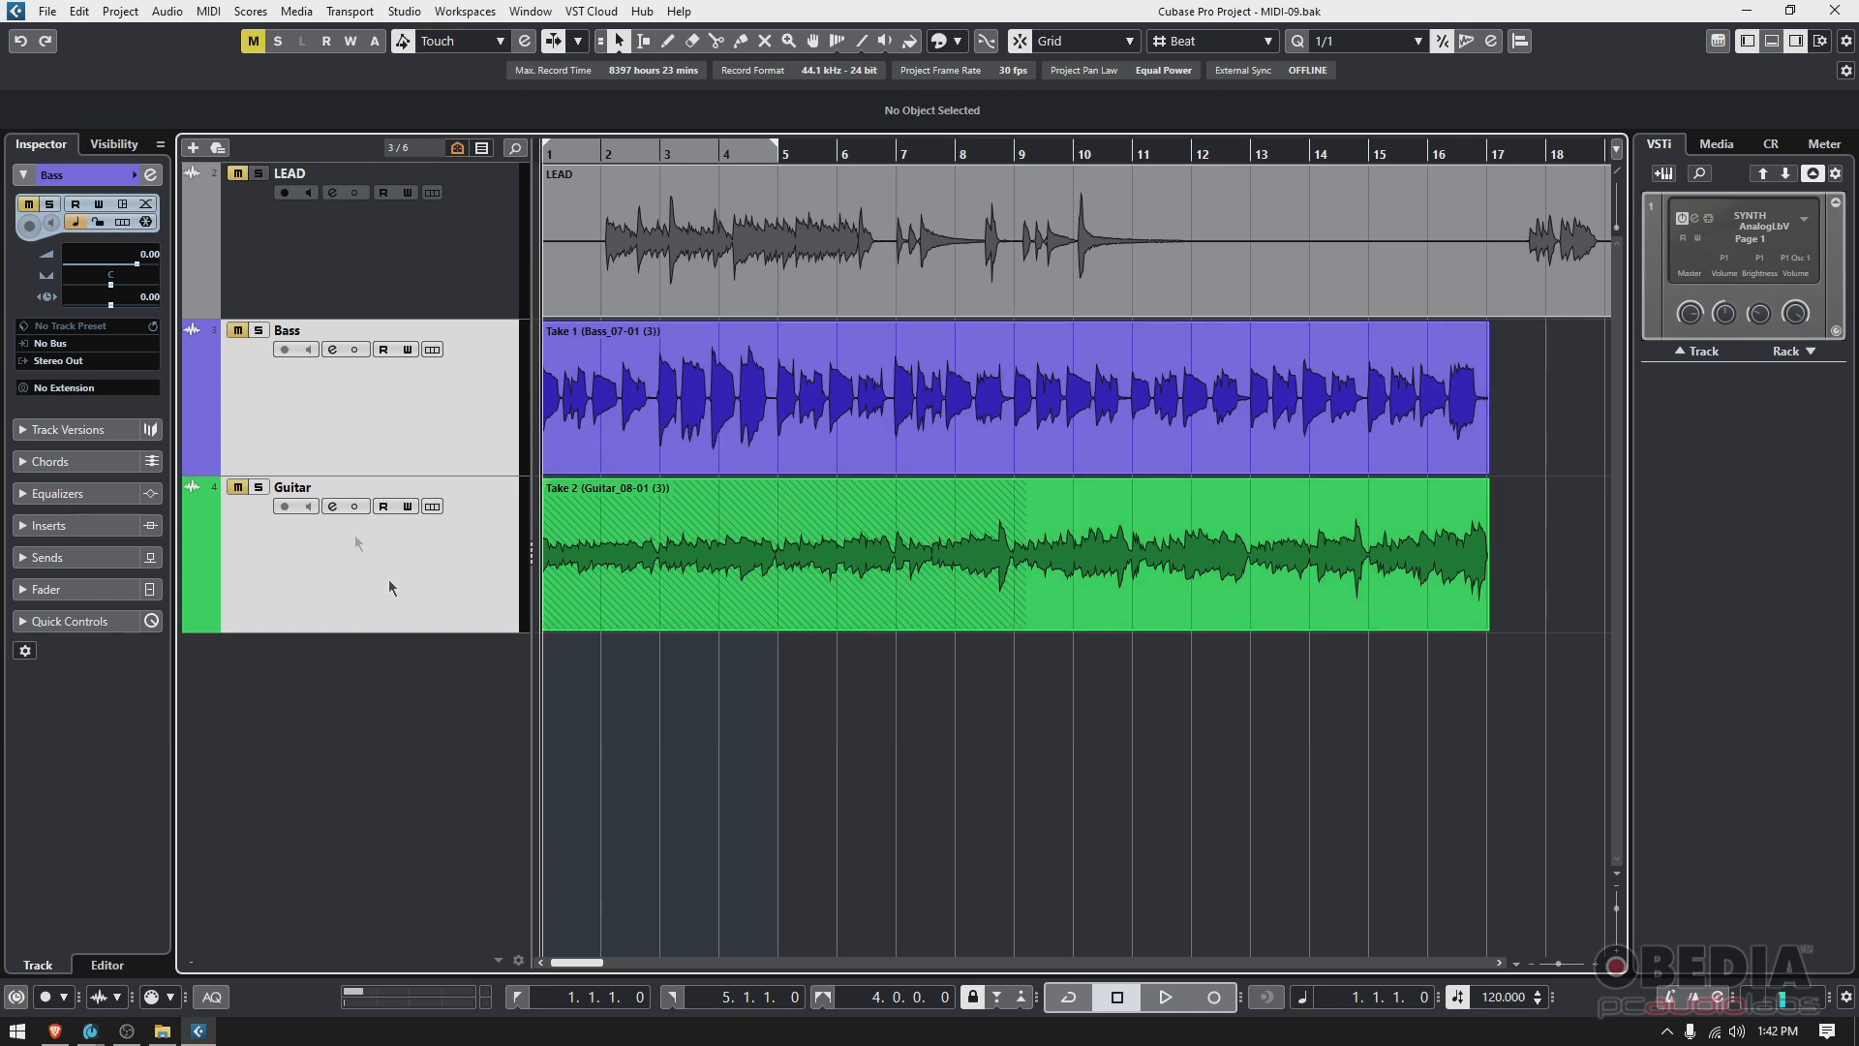
Unmute the imported Bass track, audition it in solo, and switch its solo off
left_click(237, 330)
left_click(259, 330)
key("space")
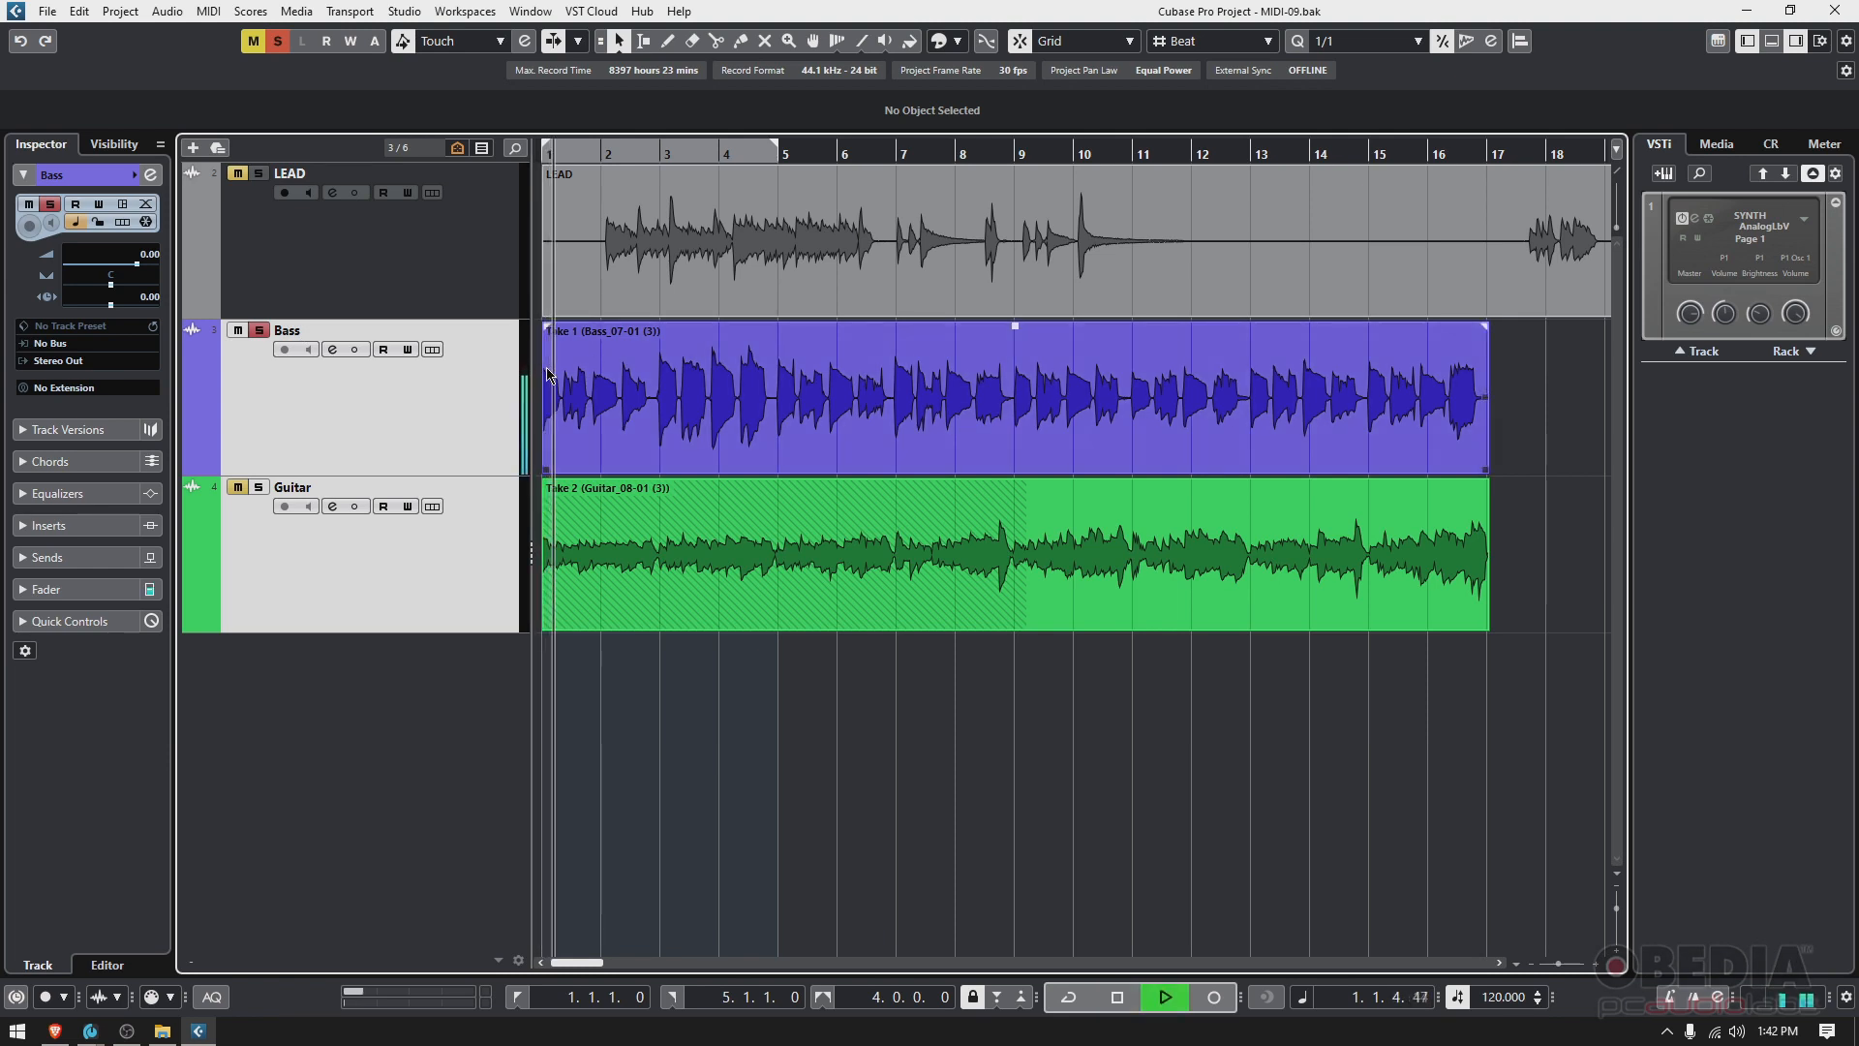
left_click(258, 330)
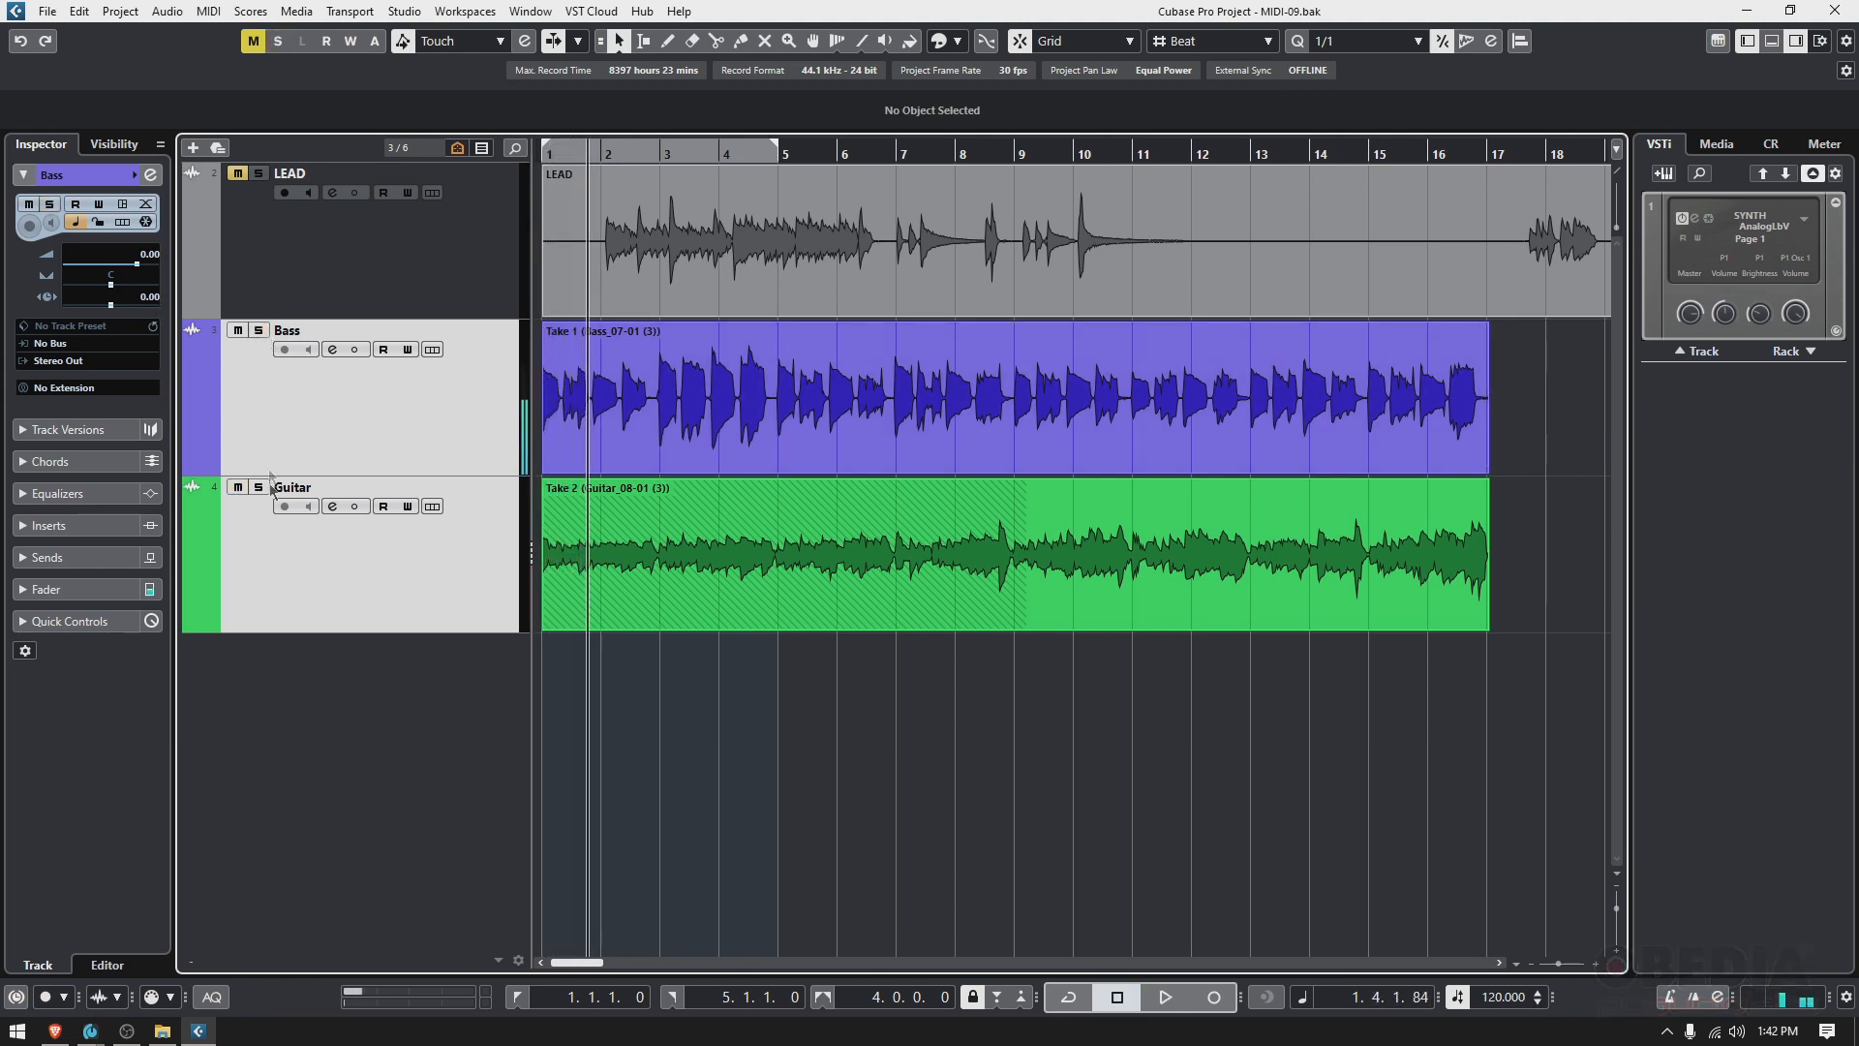
Audition the imported Guitar track in solo and switch its solo off
left_click(258, 487)
left_click(571, 576)
key("space")
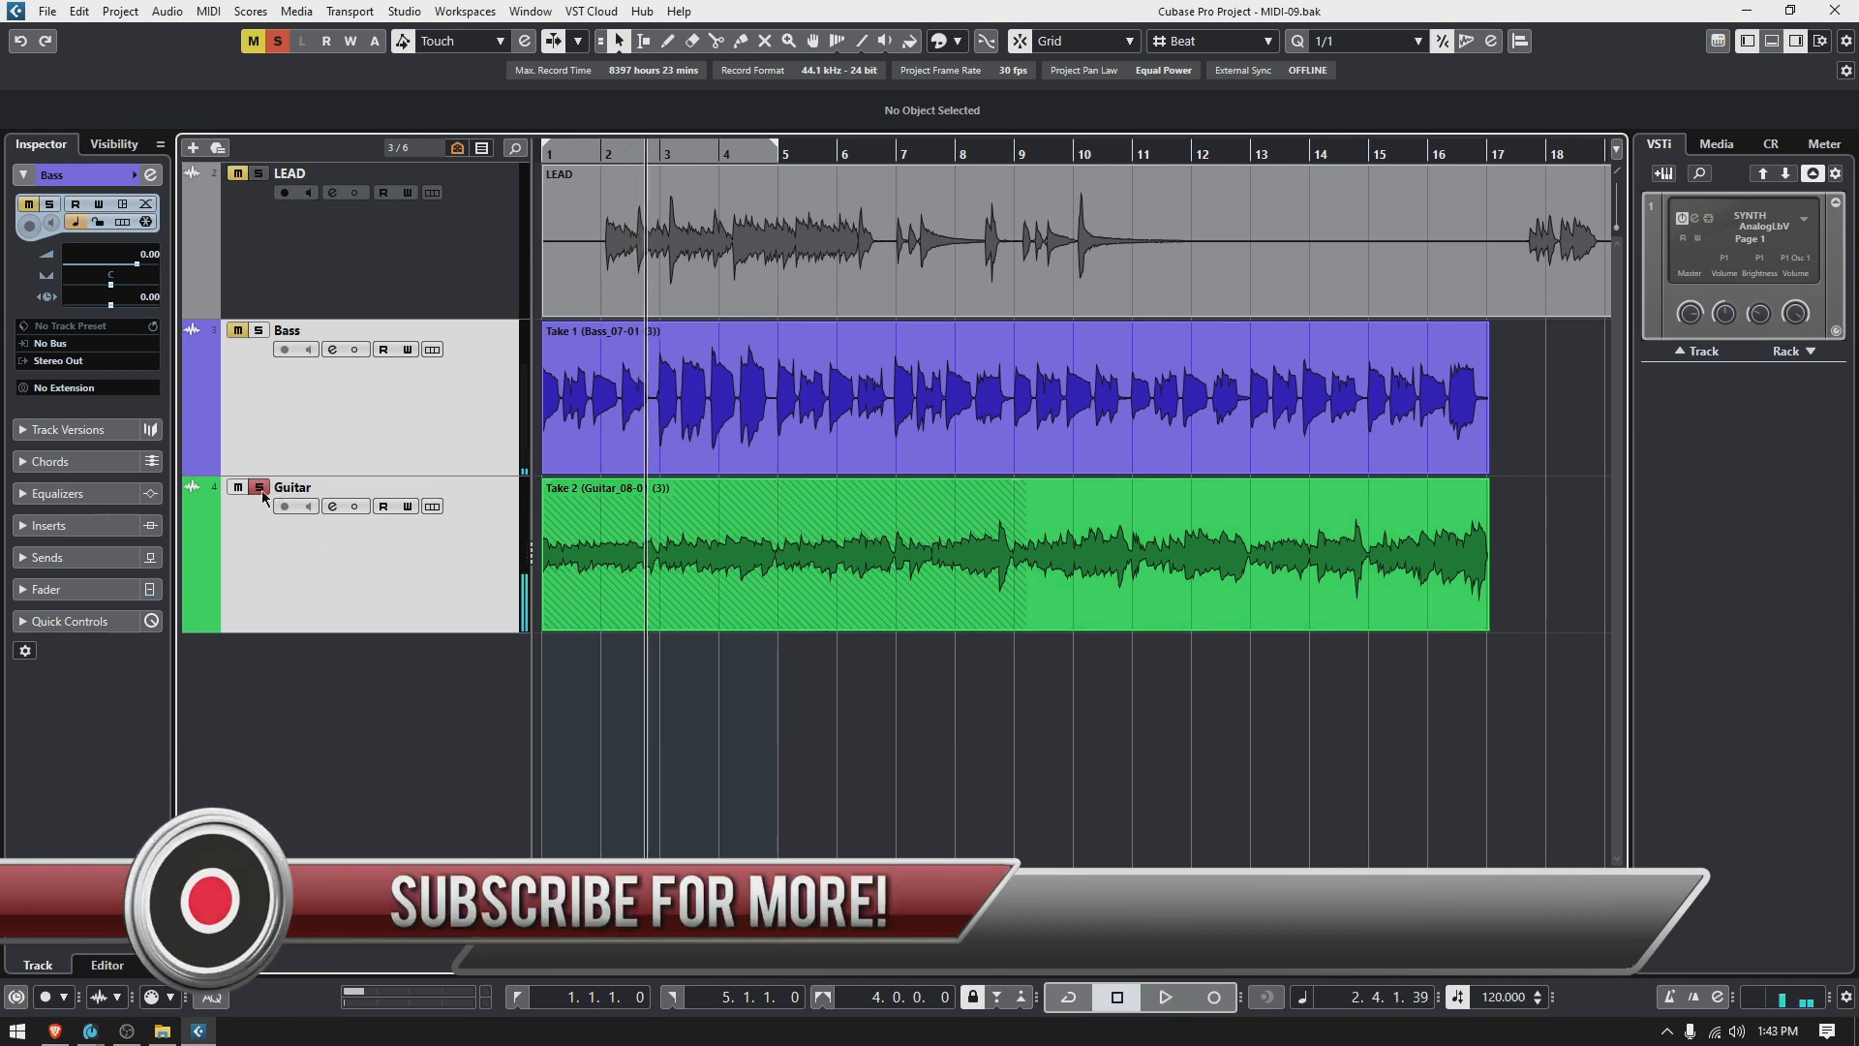
left_click(259, 487)
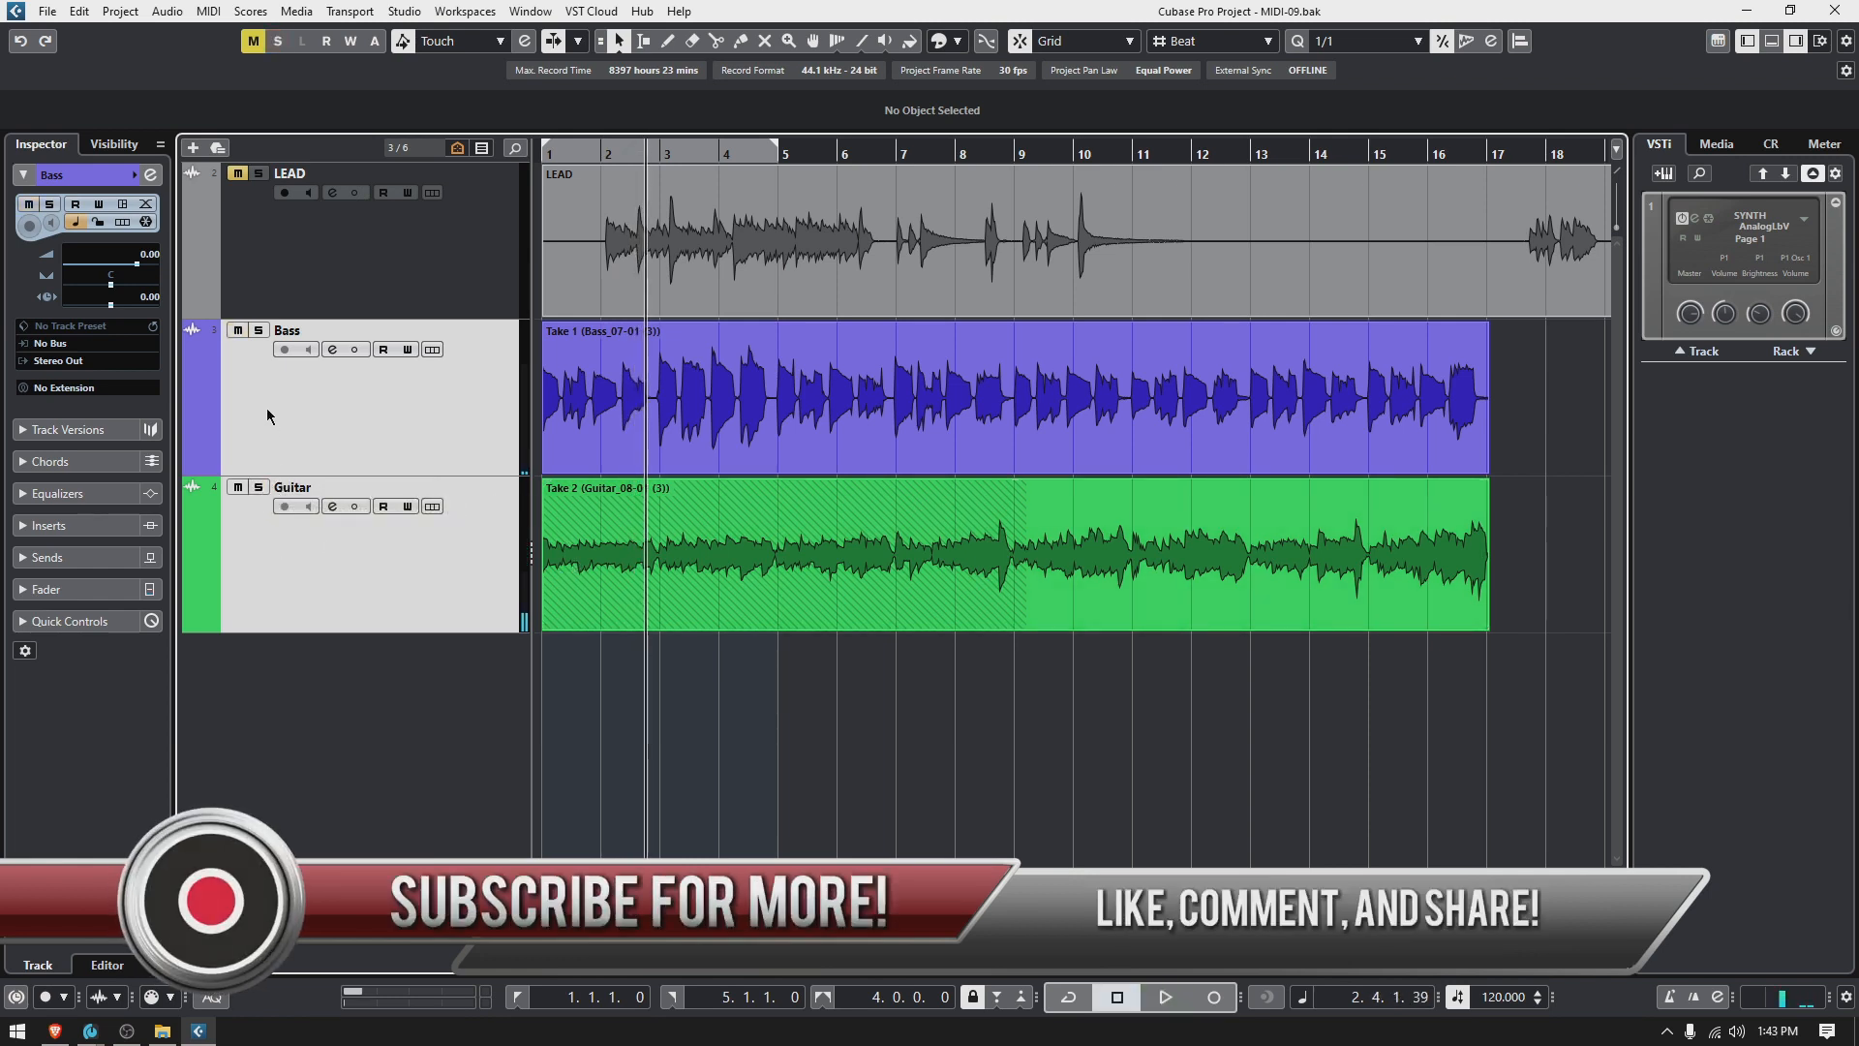
left_click(460, 306)
left_click(459, 432)
key("Down")
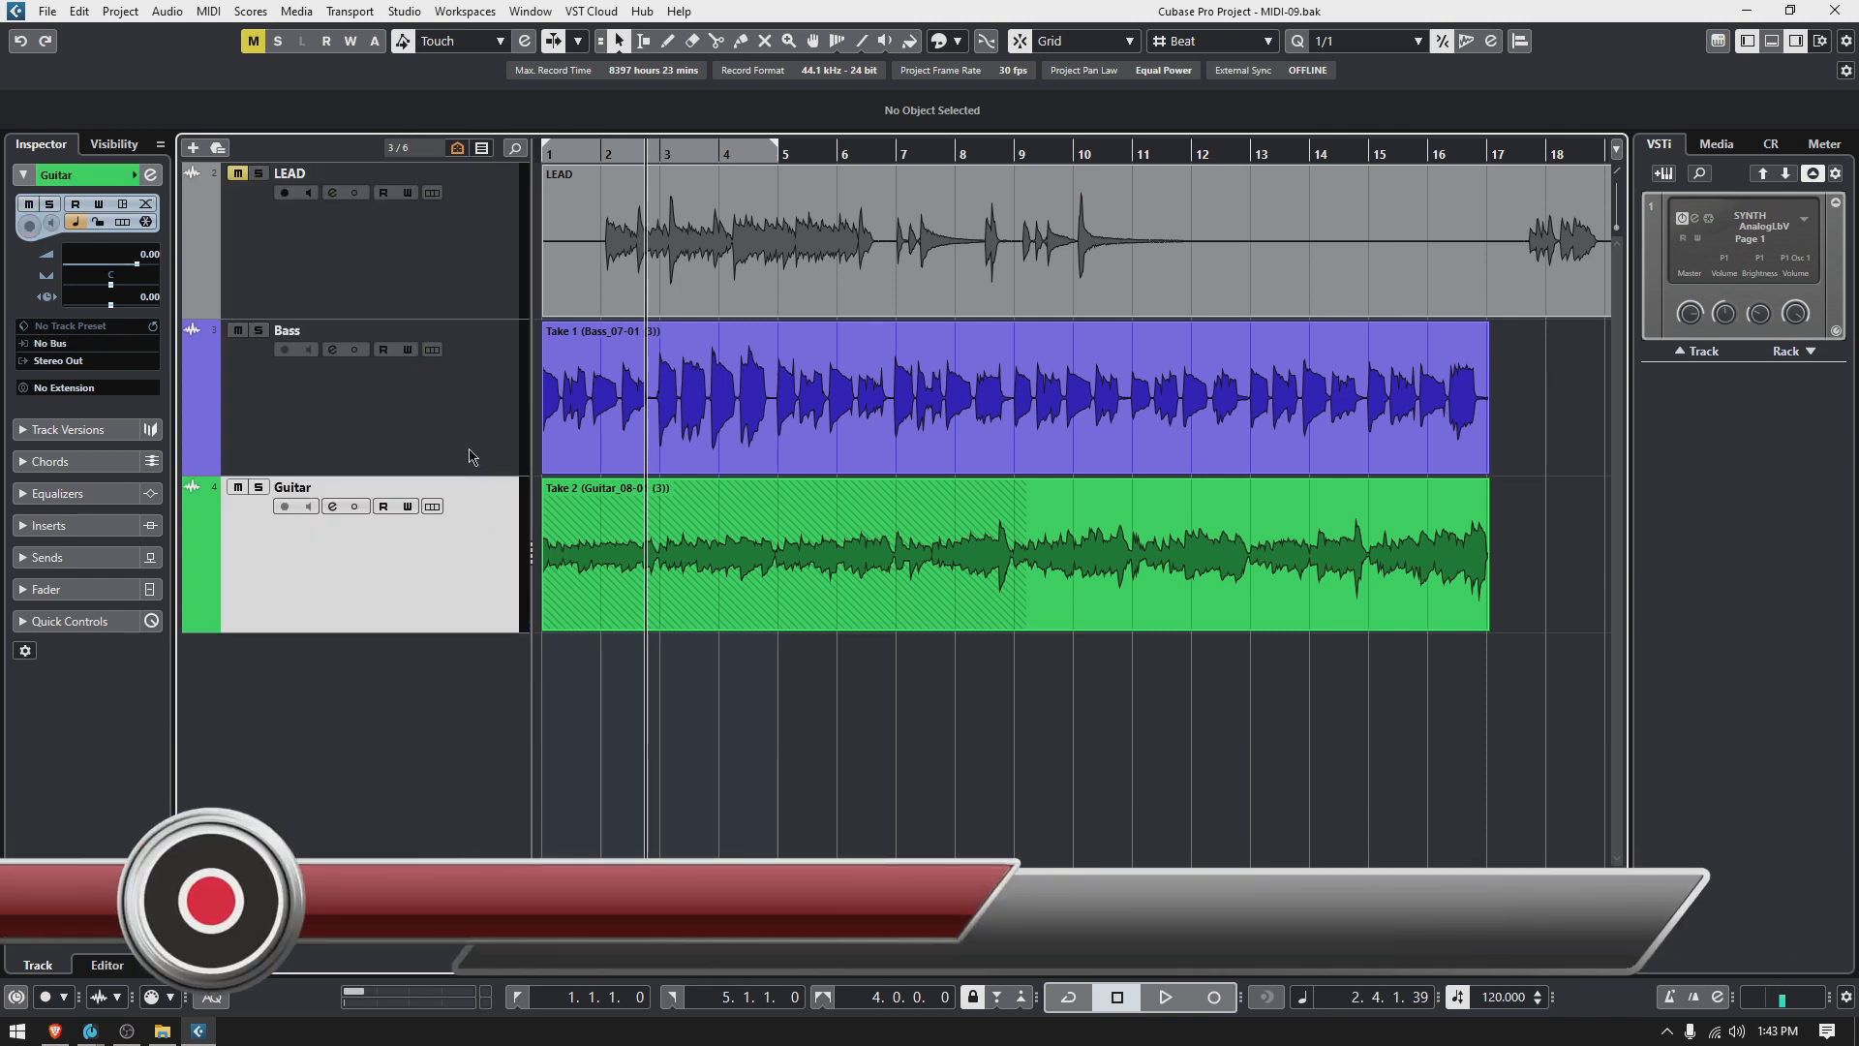
key("Up")
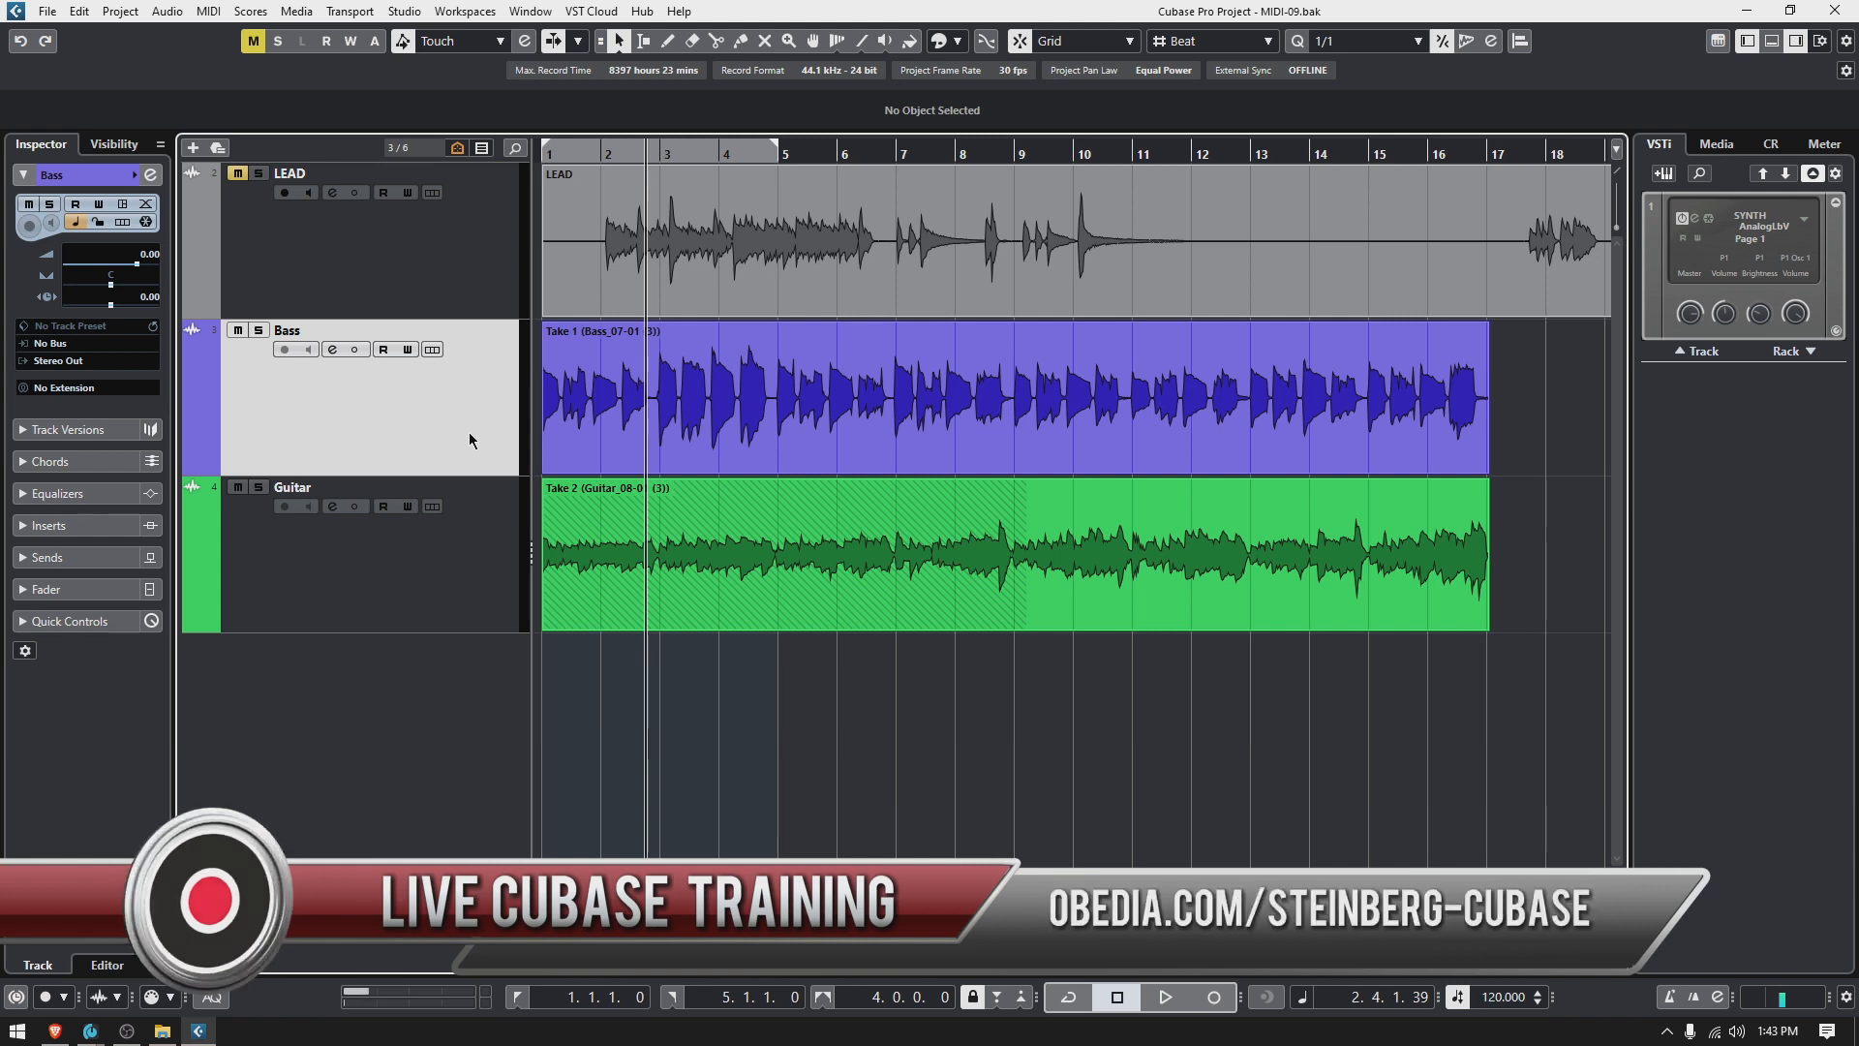